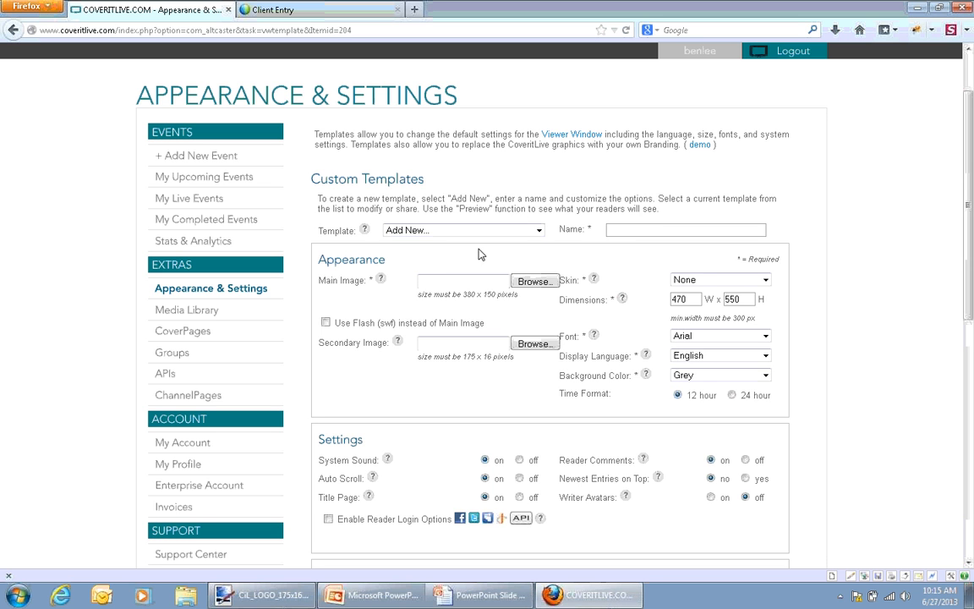
left_click(508, 230)
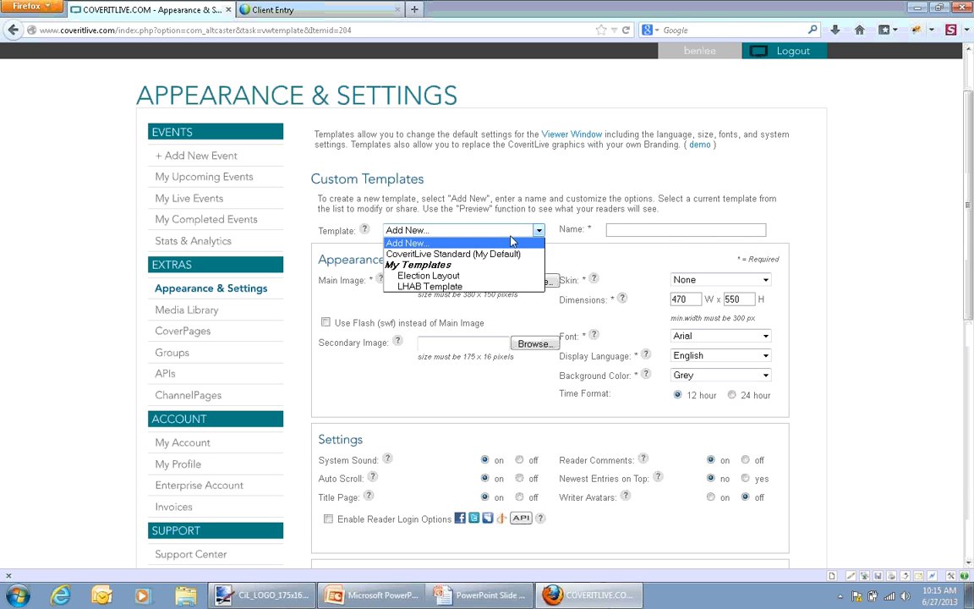
left_click(618, 230)
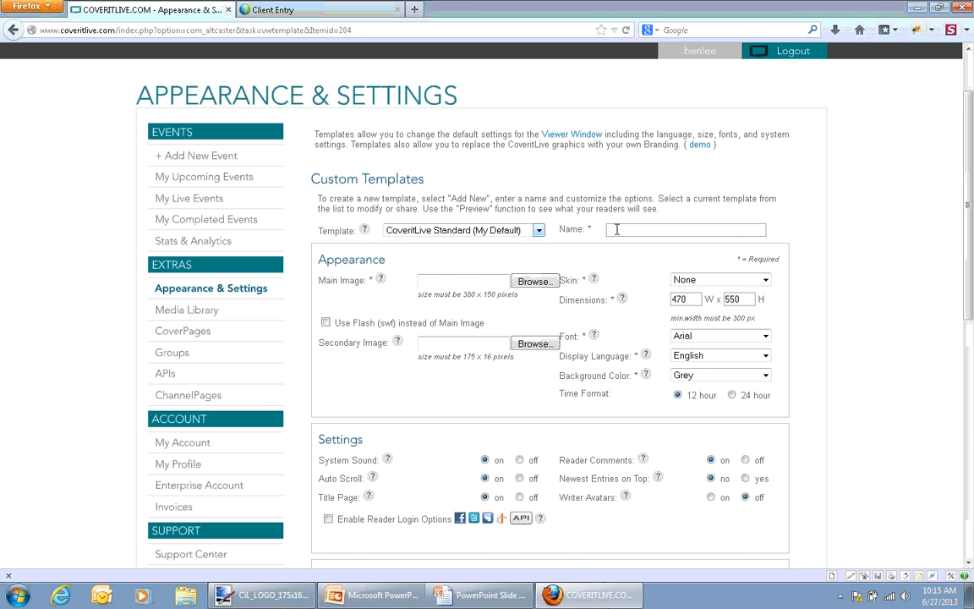
left_click(618, 230)
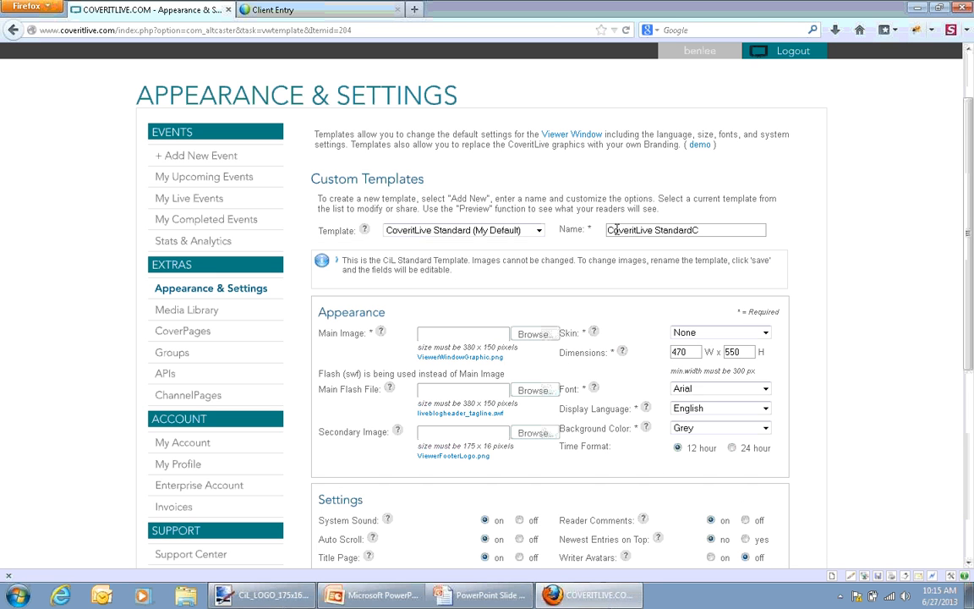
type("C")
key("BackSpace")
key("BackSpace")
key("BackSpace")
key("BackSpace")
key("BackSpace")
key("BackSpace")
key("BackSpace")
key("BackSpace")
key("BackSpace")
key("BackSpace")
key("BackSpace")
key("BackSpace")
key("BackSpace")
key("BackSpace")
key("BackSpace")
key("BackSpace")
key("BackSpace")
key("BackSpace")
key("BackSpace")
key("BackSpace")
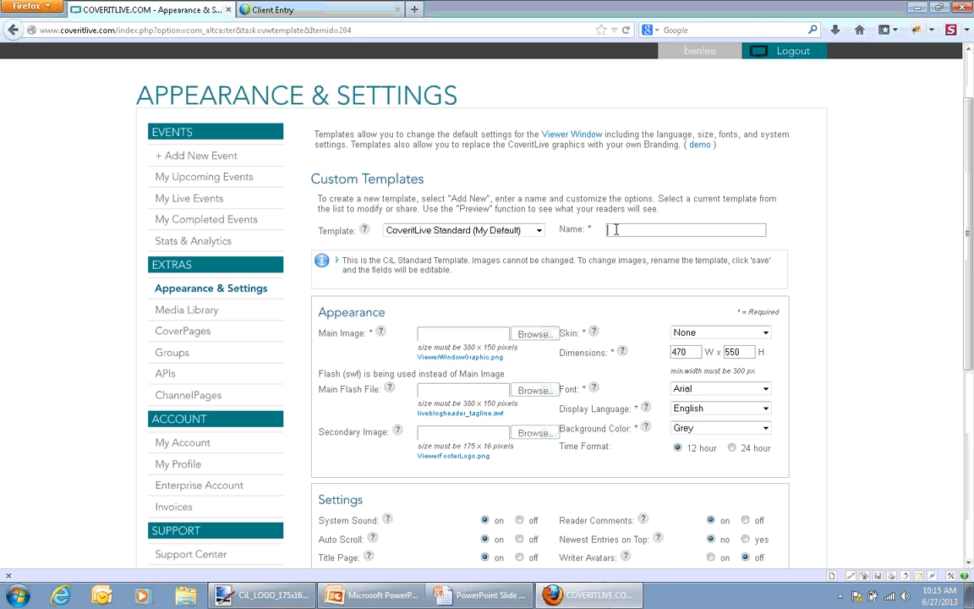
Start a new custom template and name it CiL U
left_click(539, 230)
left_click(514, 244)
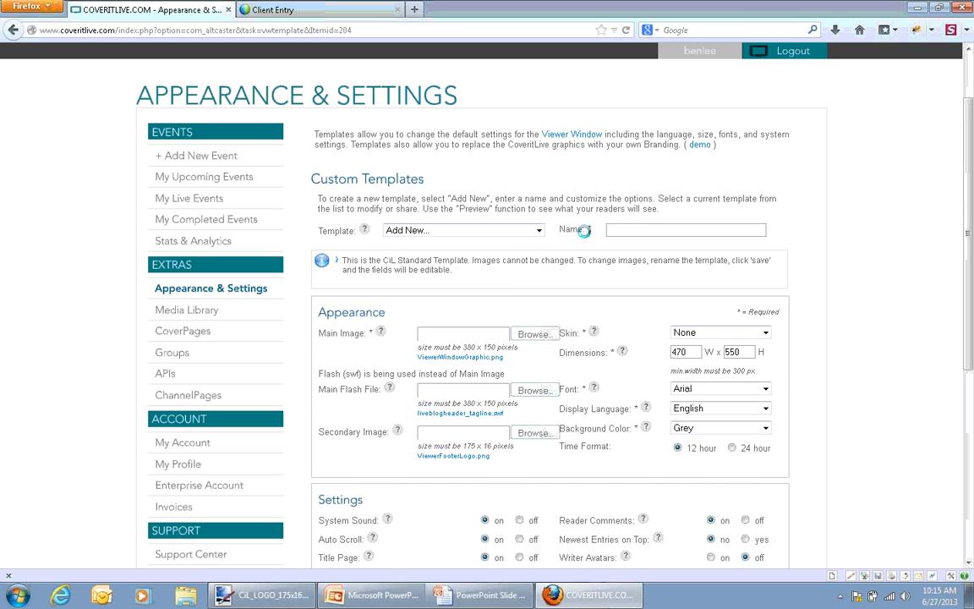
left_click(636, 230)
type("CiL")
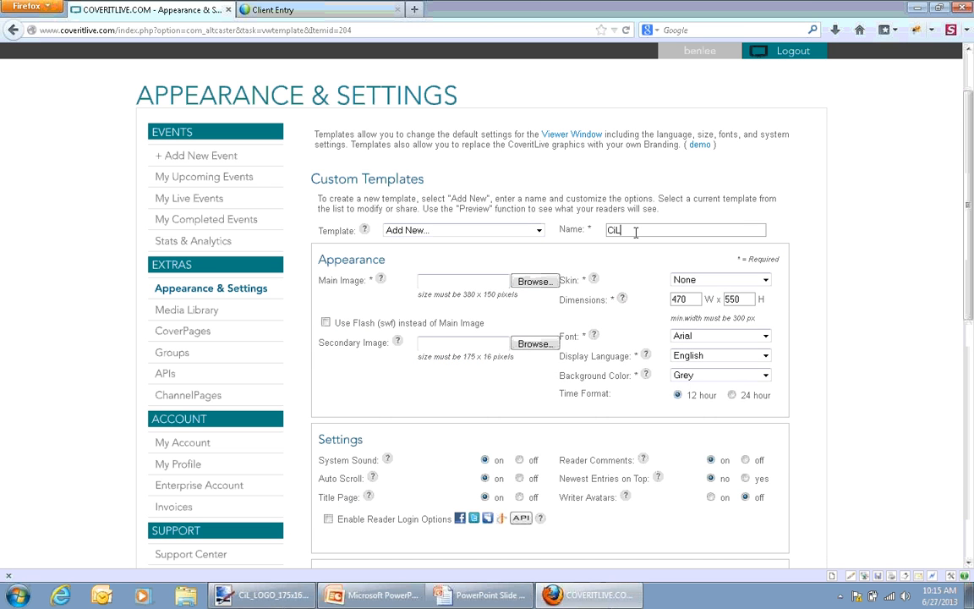
type(" U")
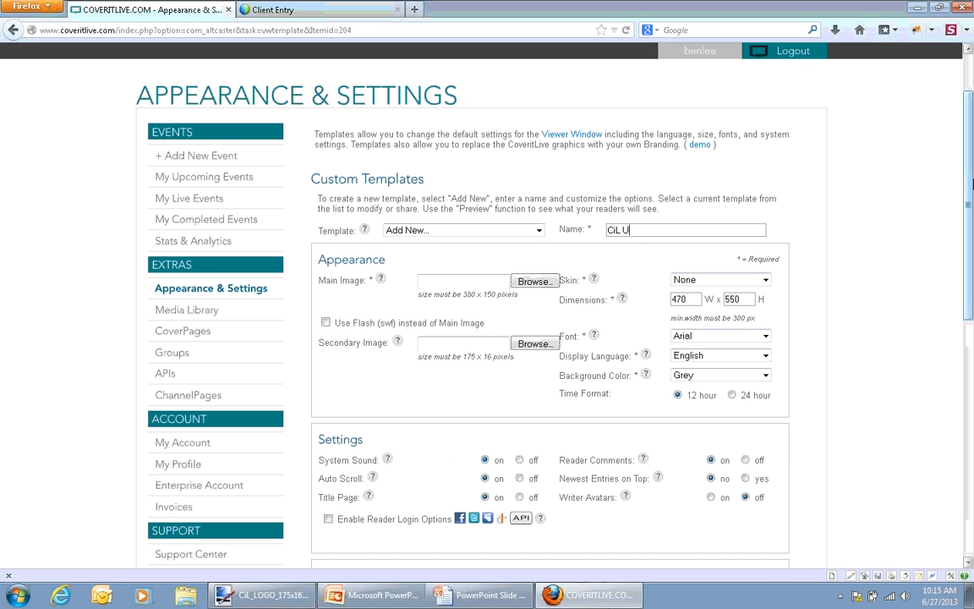
Return from the slide show to the template page in Firefox and choose CiL_LOGO_380x150.png from the CiL folder as the main image
left_click_drag(971, 191, 972, 221)
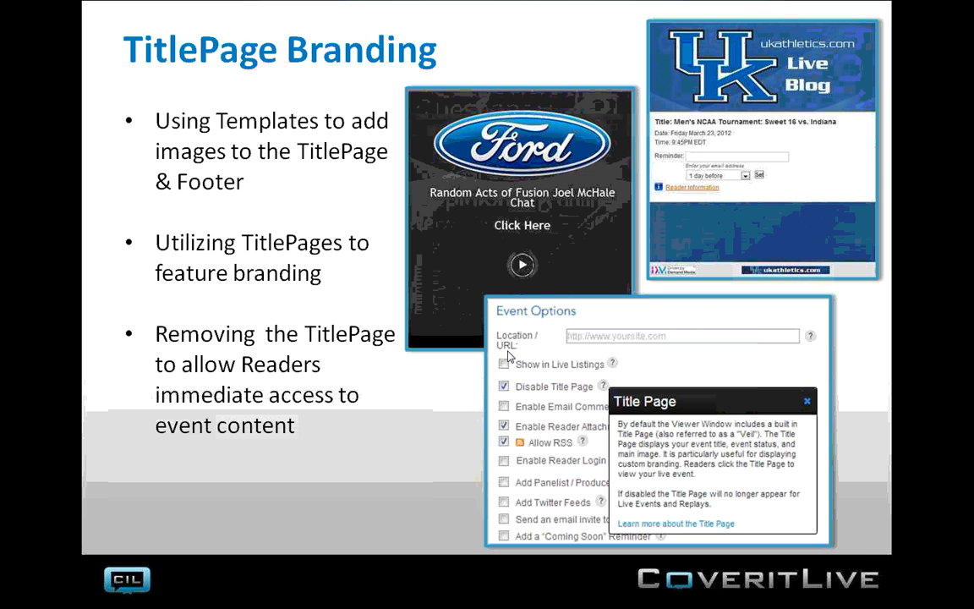
key("alt+Tab")
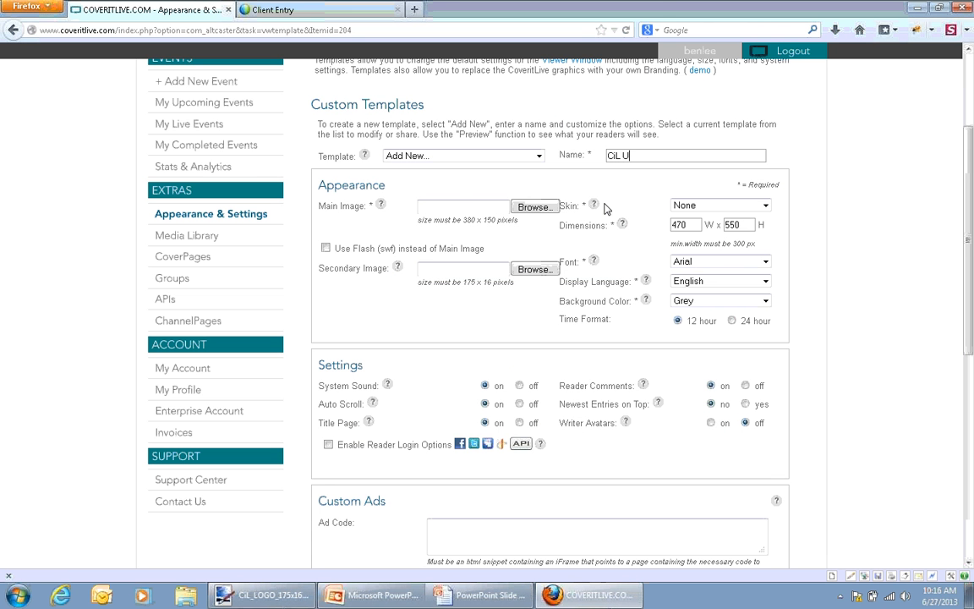
left_click(456, 208)
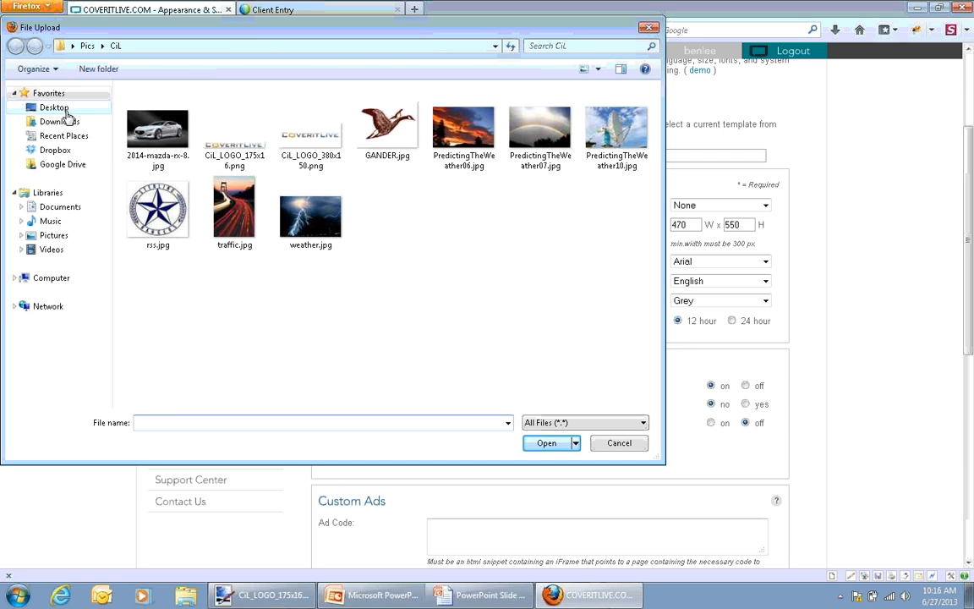
left_click(87, 45)
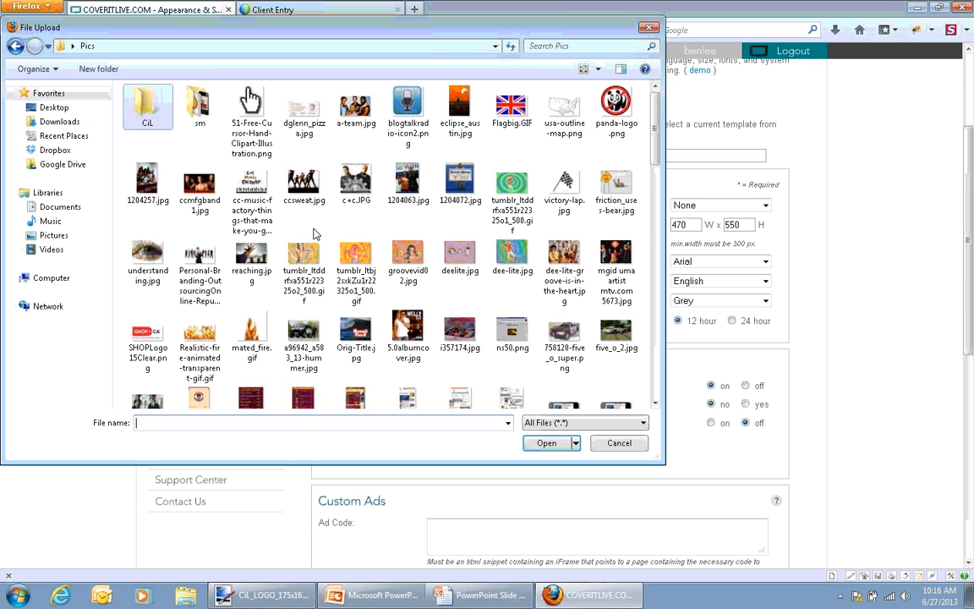
double_click(167, 106)
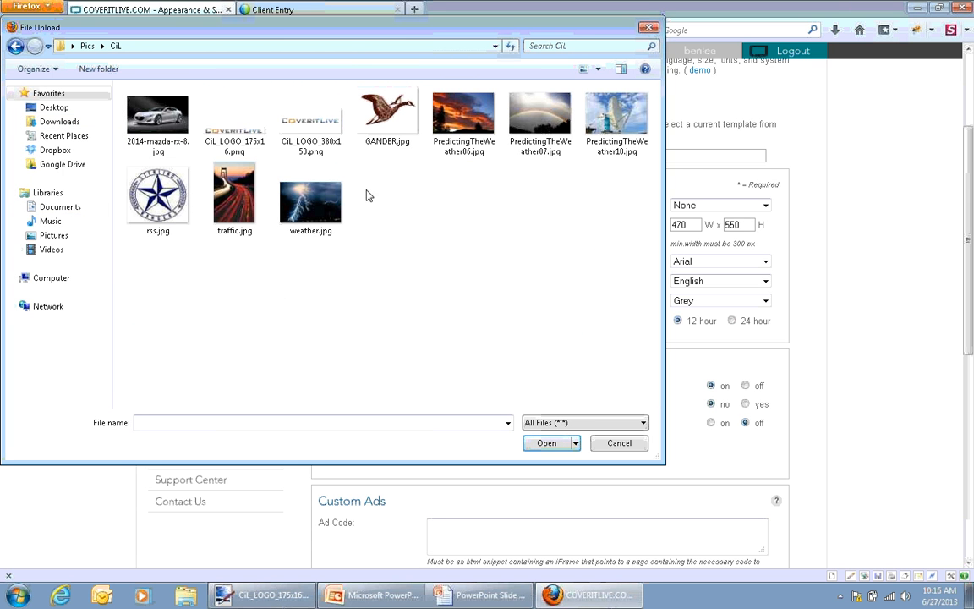
left_click_drag(358, 38, 482, 386)
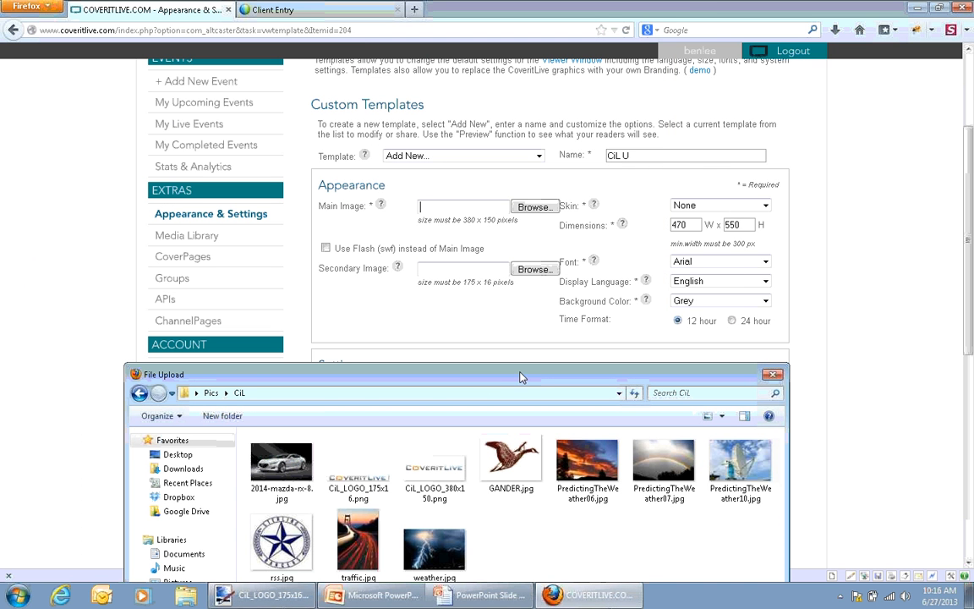
left_click_drag(468, 366, 452, 186)
double_click(403, 177)
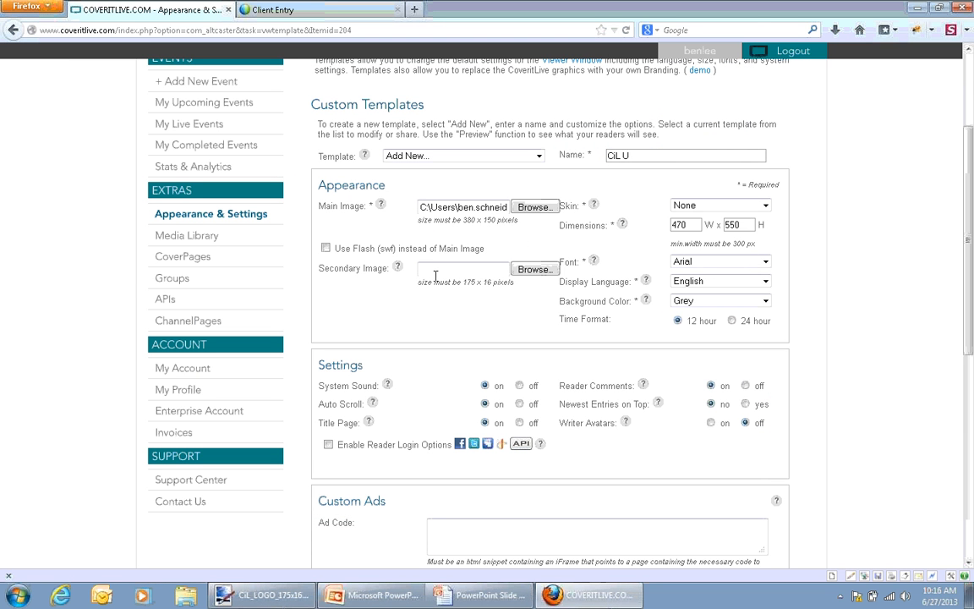
Check the footer branding example on the PowerPoint slide, then choose CiL_LOGO_175x16.png as the template's secondary image in Firefox
left_click(476, 601)
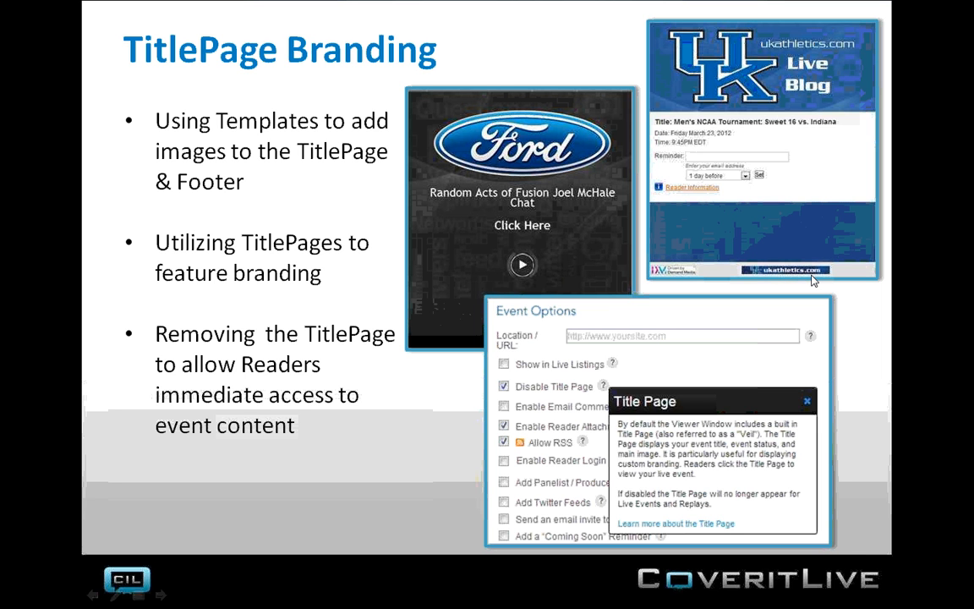
key("alt+Tab")
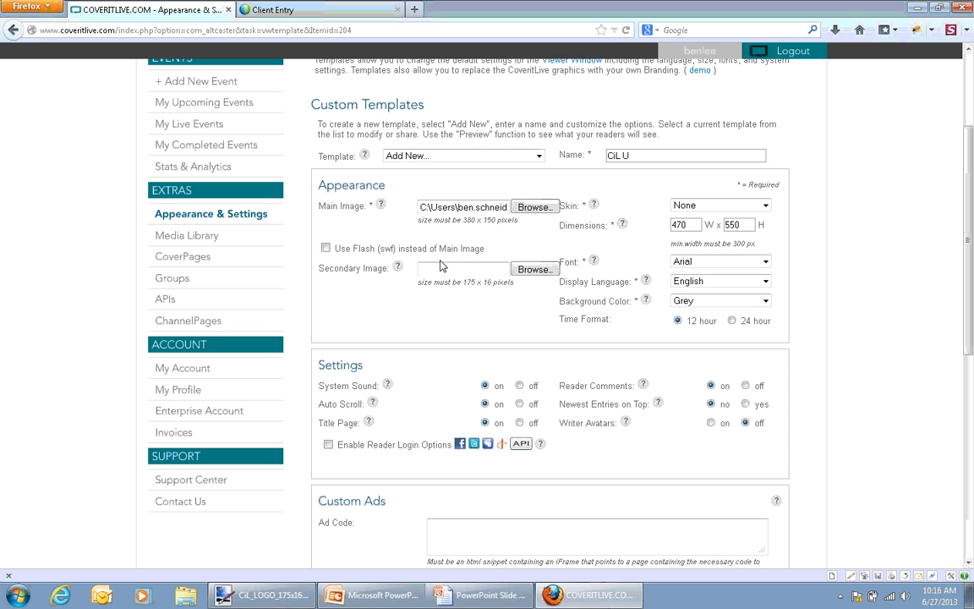
left_click(516, 269)
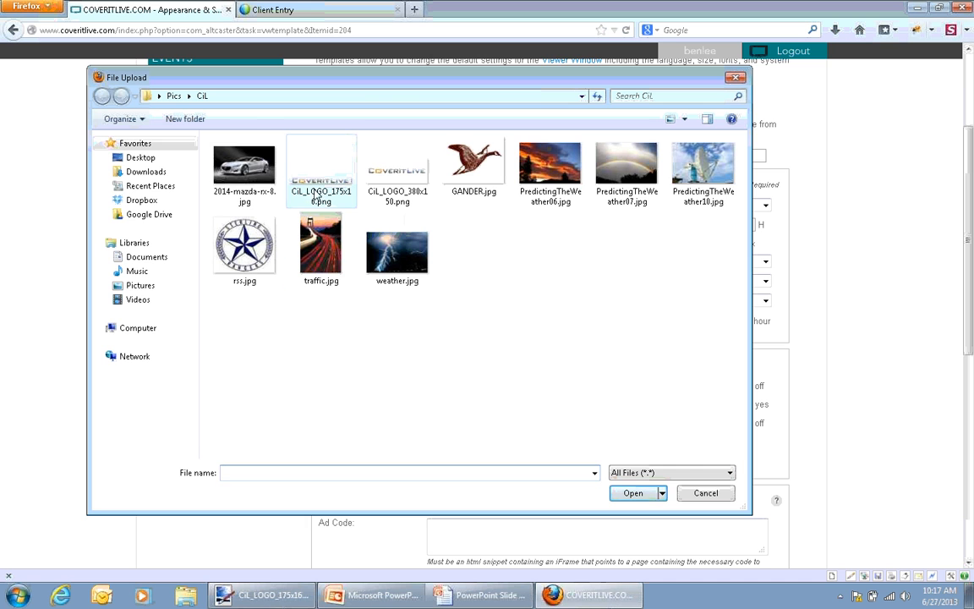
double_click(322, 200)
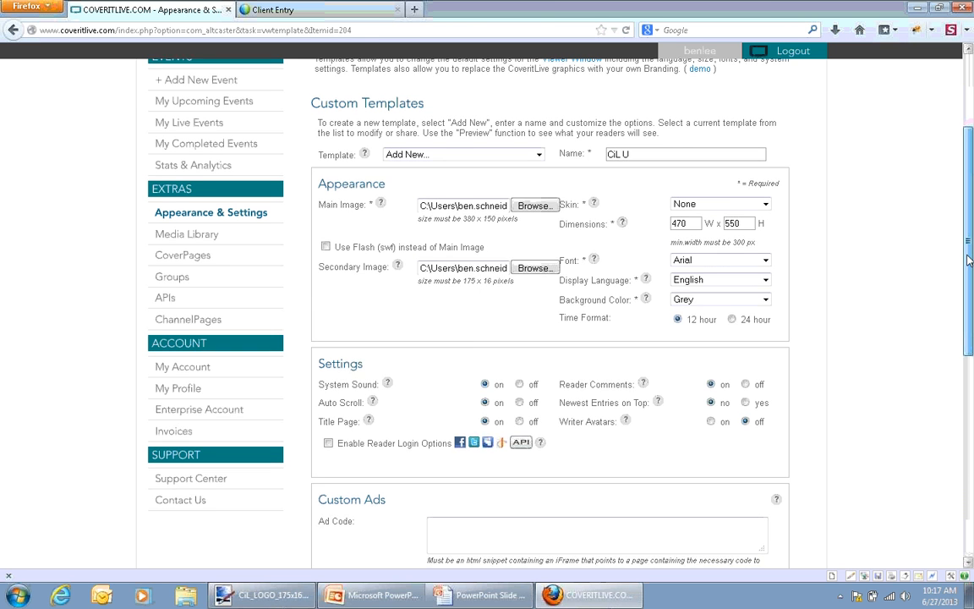
Set the template's dimensions to 500 wide by 600 high
scroll(744, 245, "down", 1)
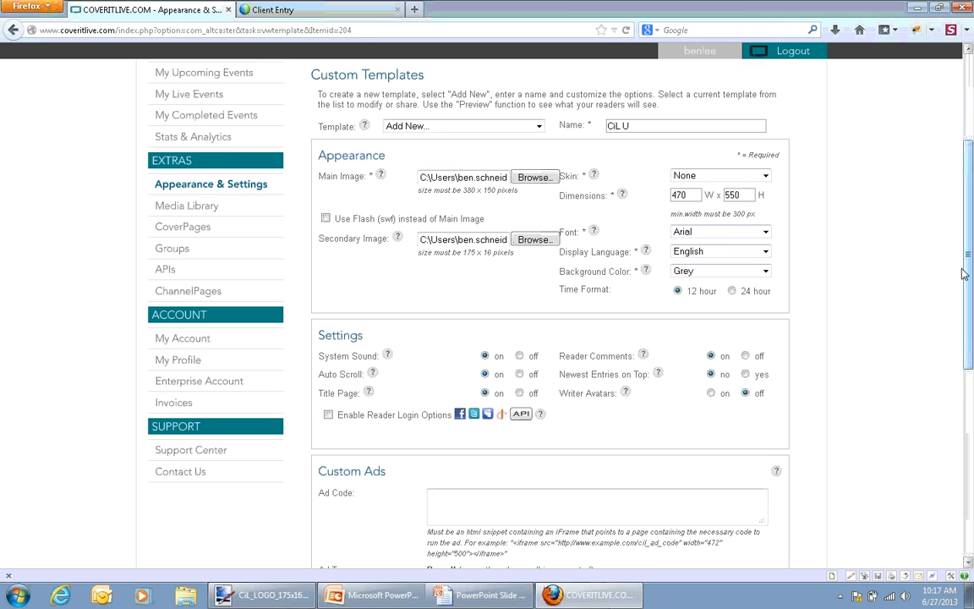
left_click(691, 193)
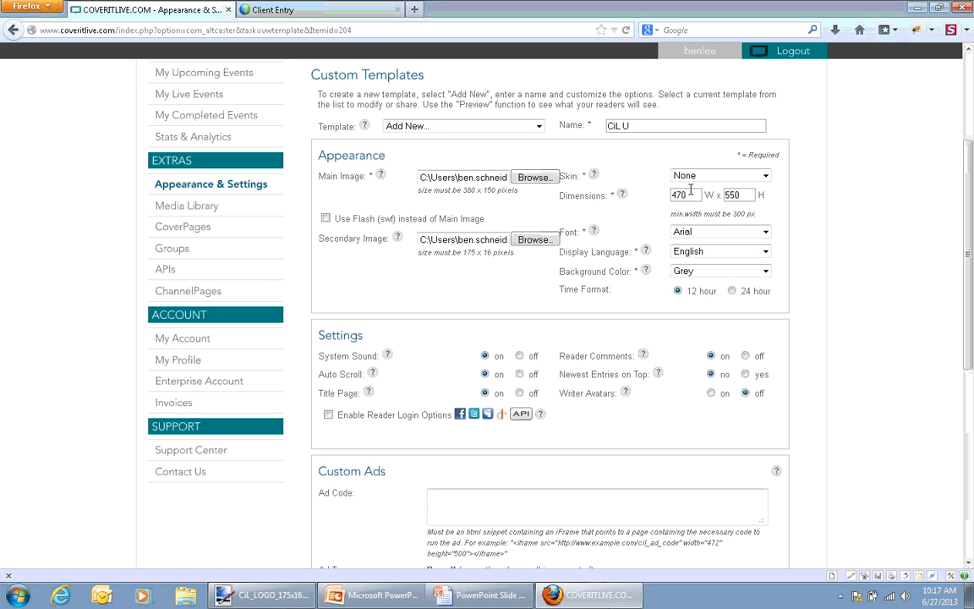
left_click_drag(691, 193, 648, 196)
type("500")
left_click(747, 193)
left_click_drag(747, 193, 671, 194)
type("600")
left_click_drag(972, 279, 972, 288)
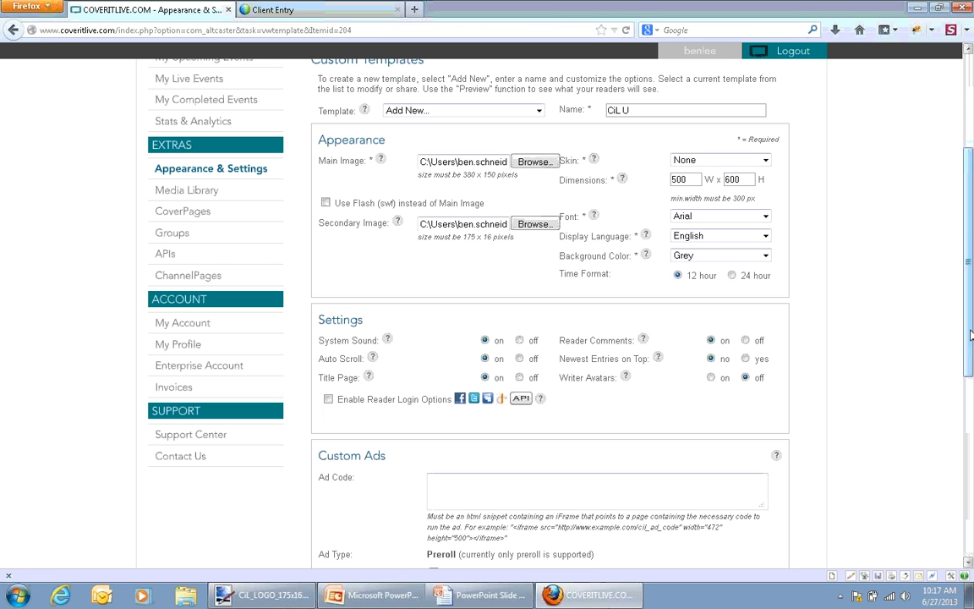
left_click_drag(971, 335, 971, 347)
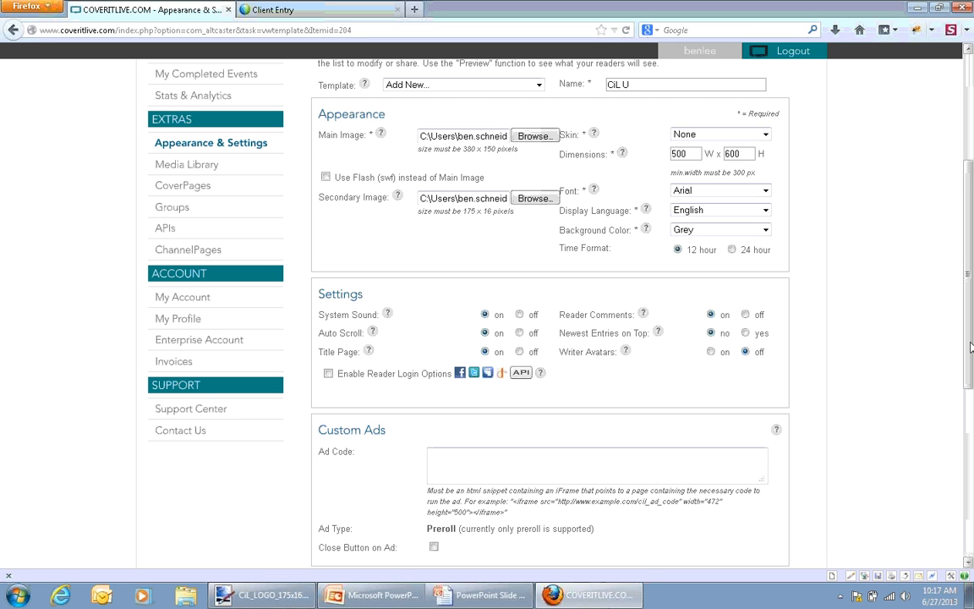
left_click_drag(971, 343, 971, 353)
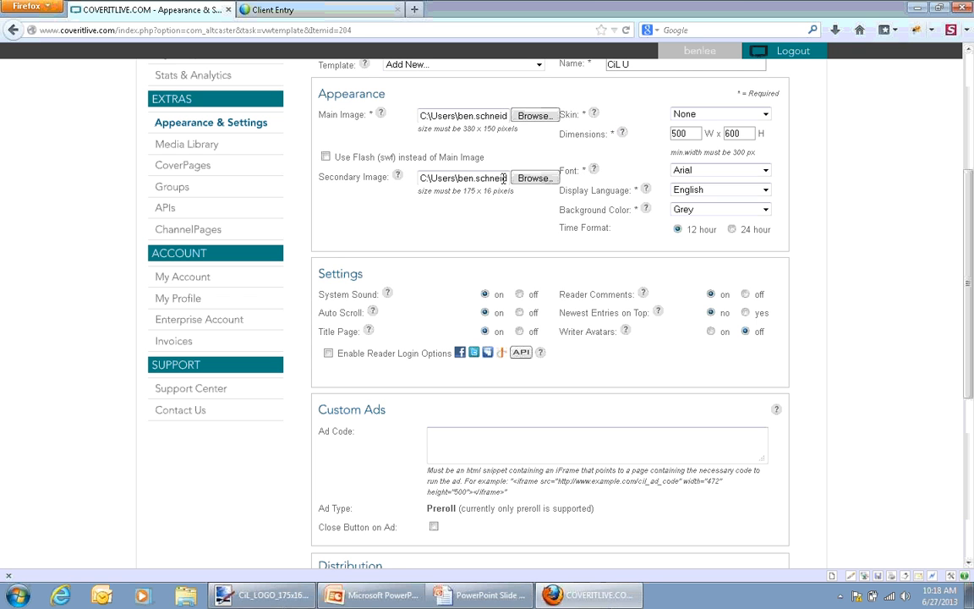
left_click(503, 178)
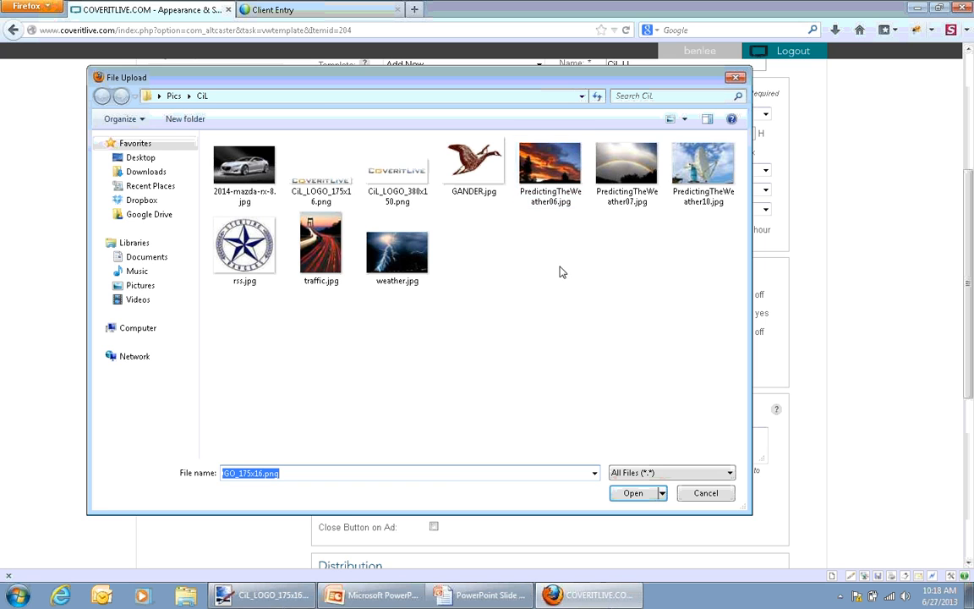
left_click(706, 493)
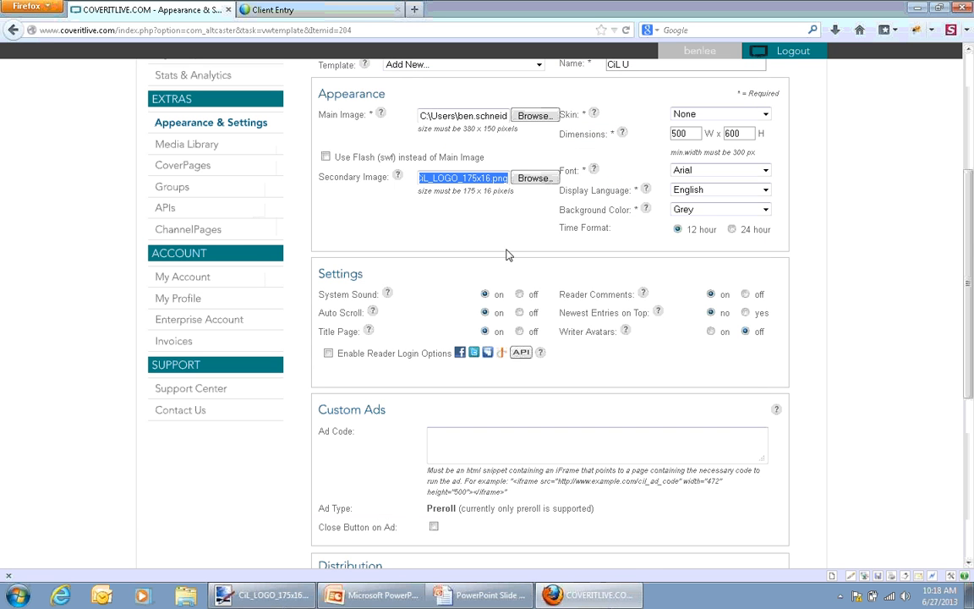
left_click(495, 180)
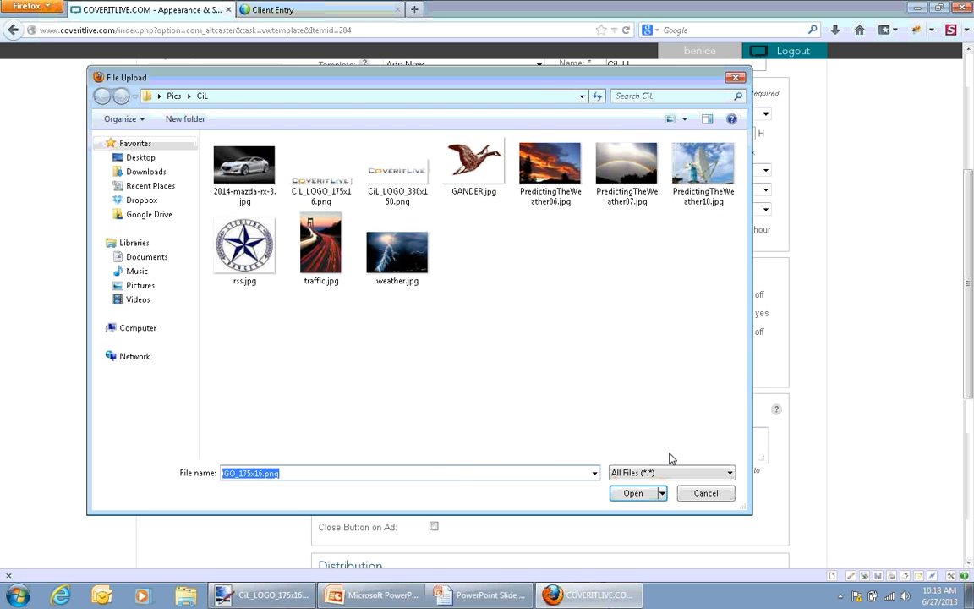
key("Return")
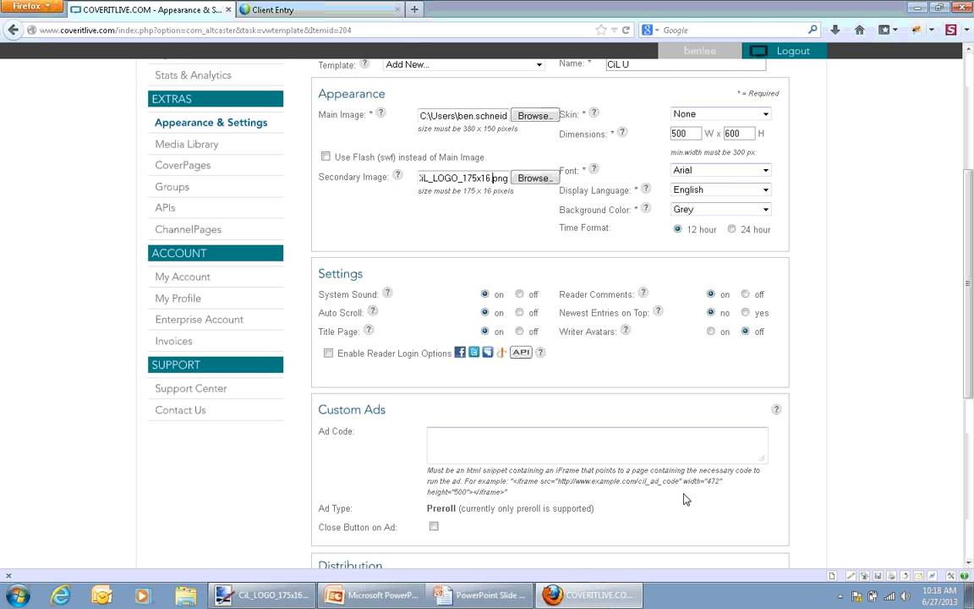
Show the TitlePage Branding slide full screen in PowerPoint and switch back to the template page in Firefox
left_click(486, 595)
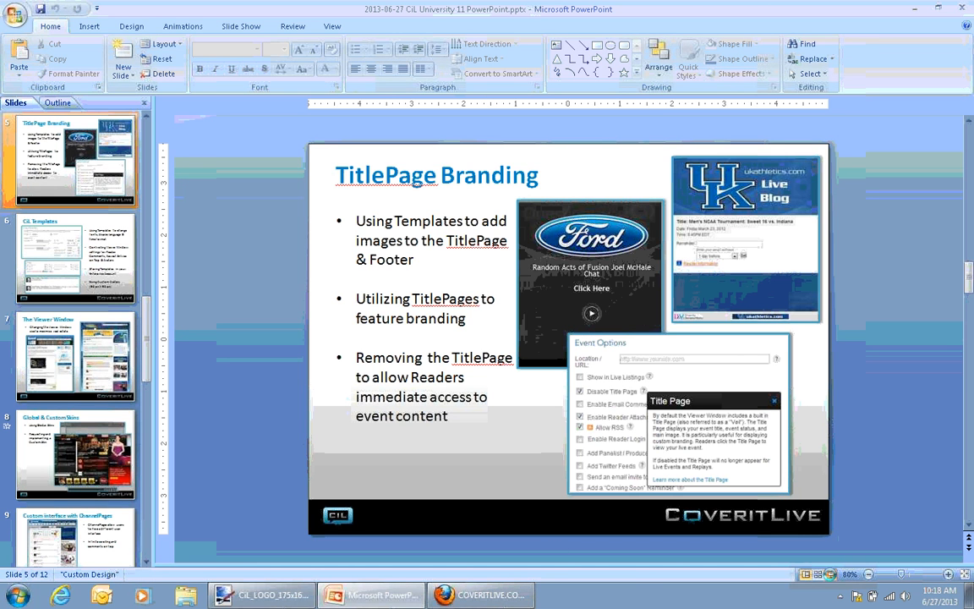
key("shift+F5")
key("alt+Tab")
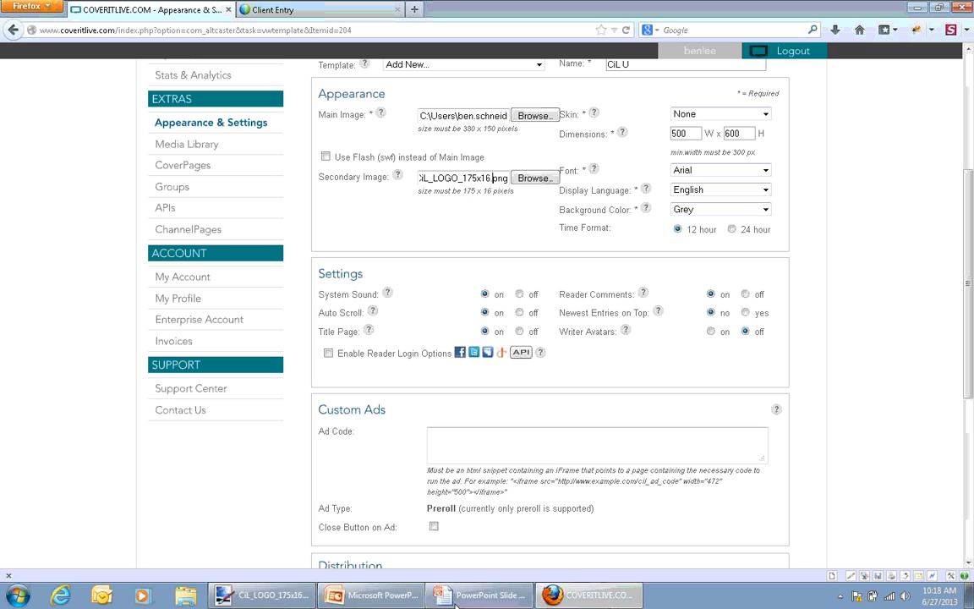
View the CiL_LOGO_175x16.png footer logo in Paint.NET and return to the template page in Firefox
mouse_move(455, 602)
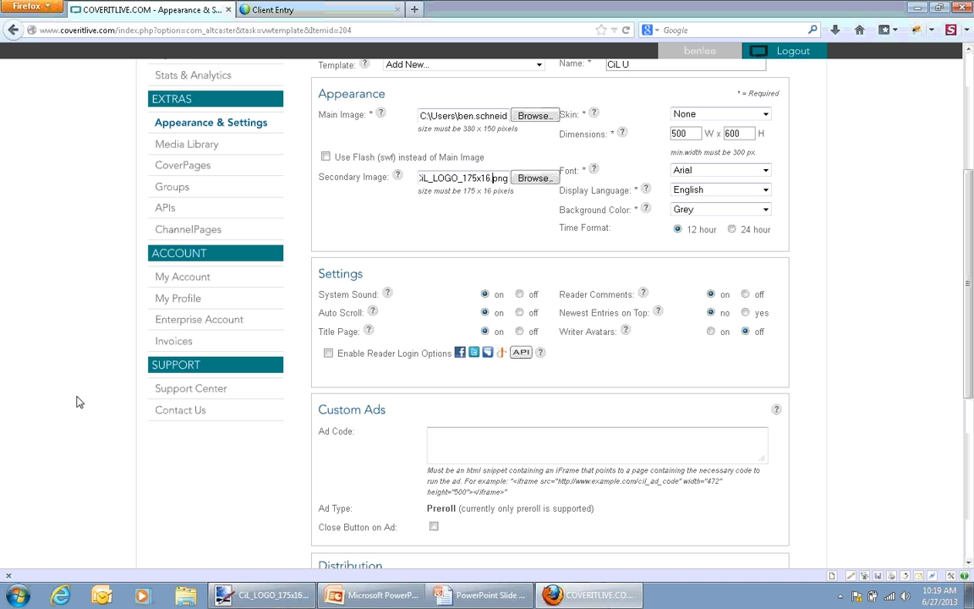
left_click(237, 597)
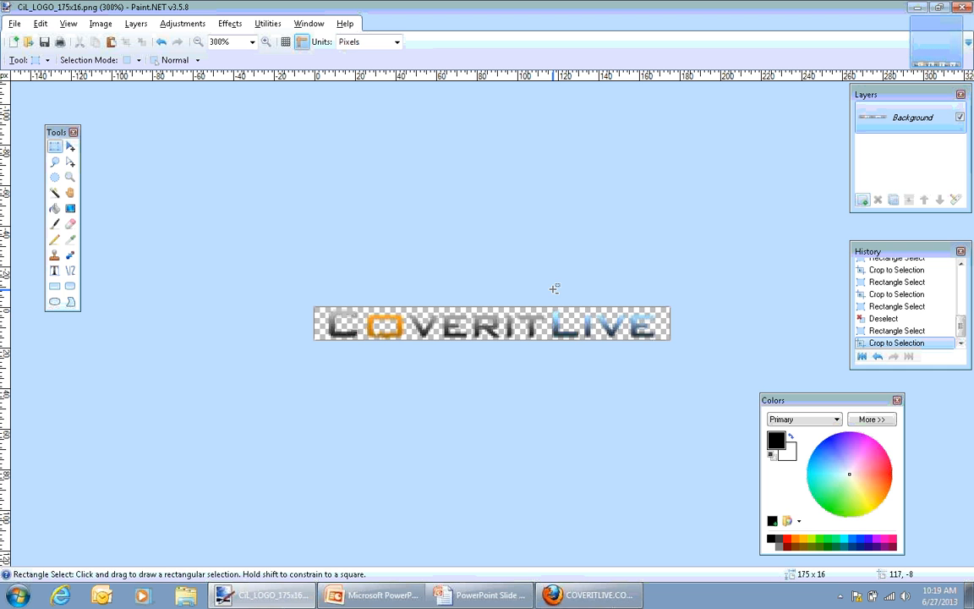
left_click(915, 7)
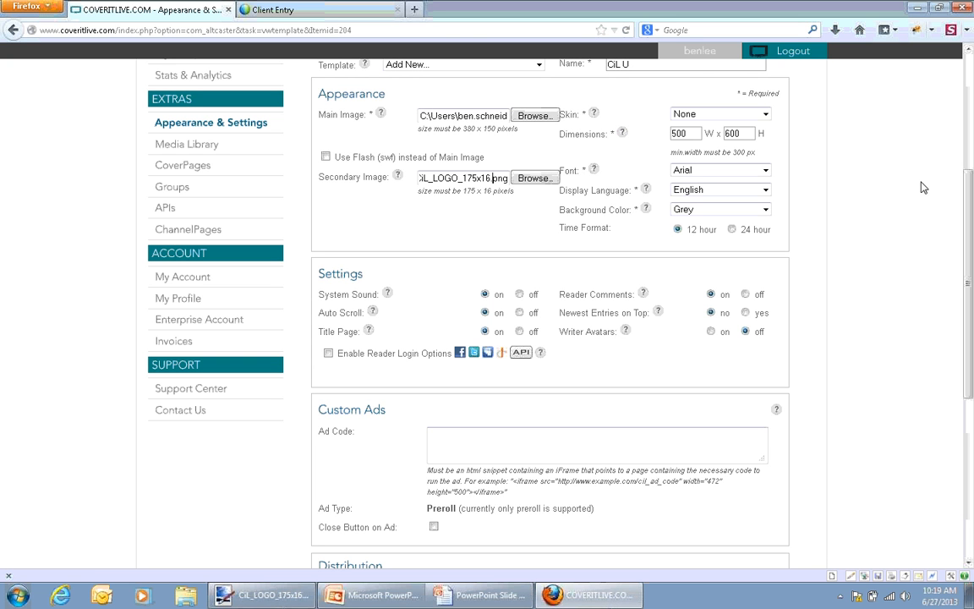
Examine the template's skin choices and its other appearance settings
scroll(971, 237, "up", 2)
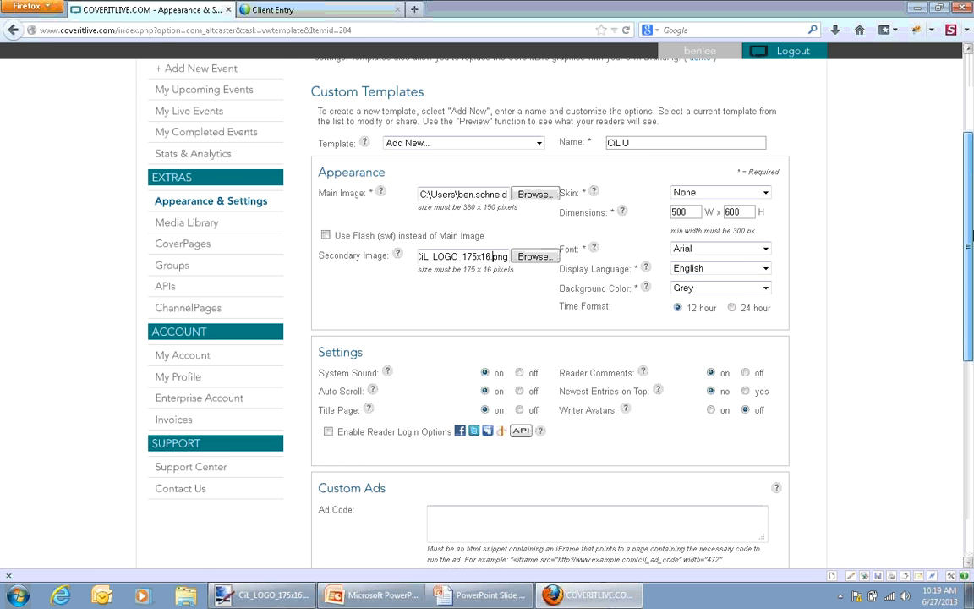
scroll(971, 240, "up", 1)
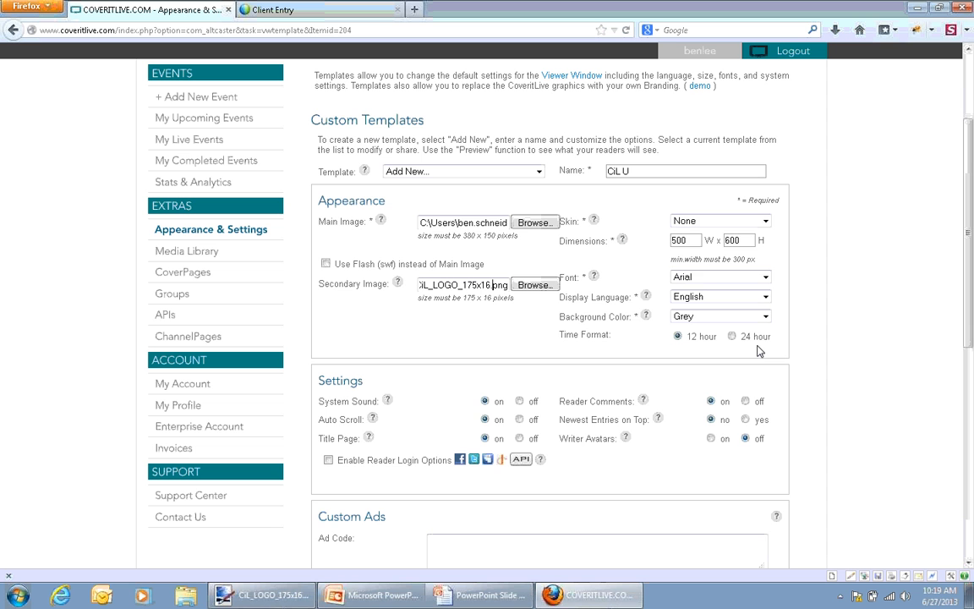
left_click(765, 222)
left_click(848, 231)
scroll(837, 281, "down", 1)
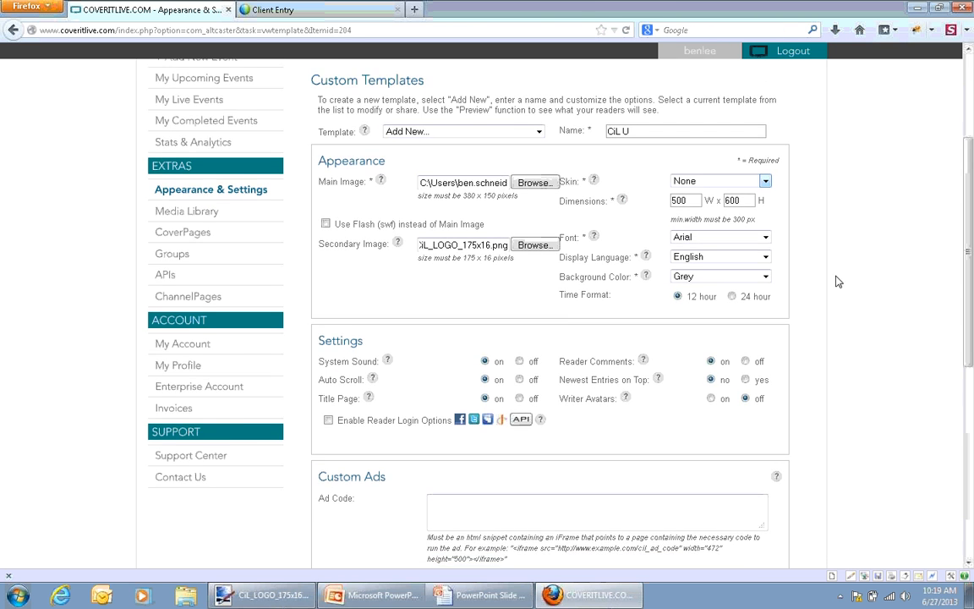
left_click_drag(970, 326, 971, 357)
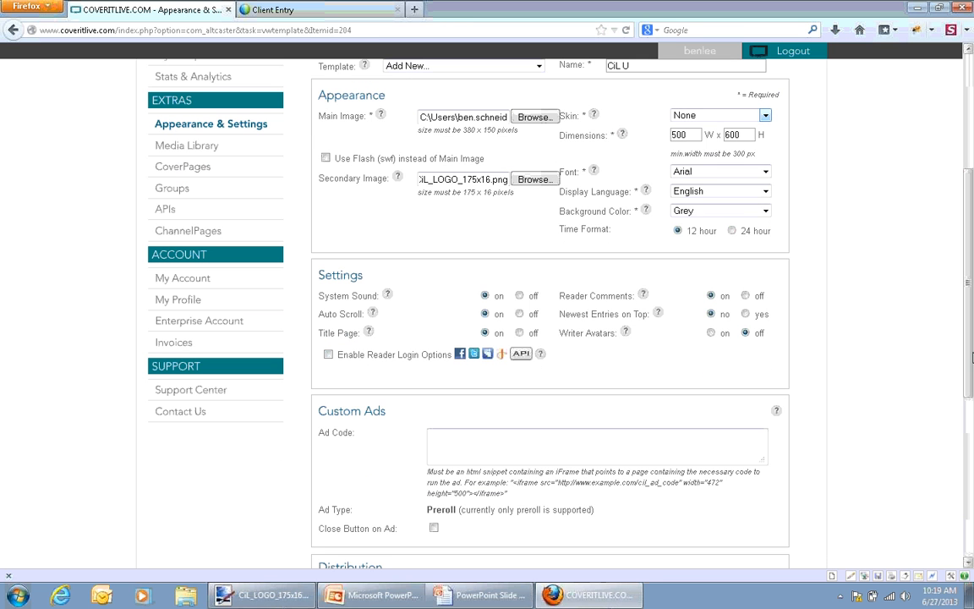
Review the template's font choices and display languages, keeping Arial and English
left_click(727, 173)
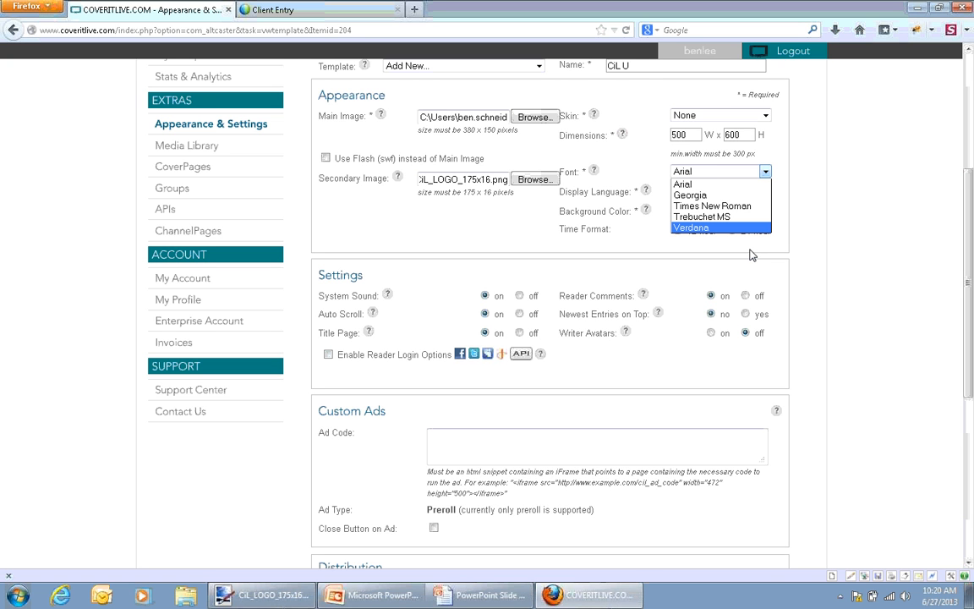
left_click(886, 257)
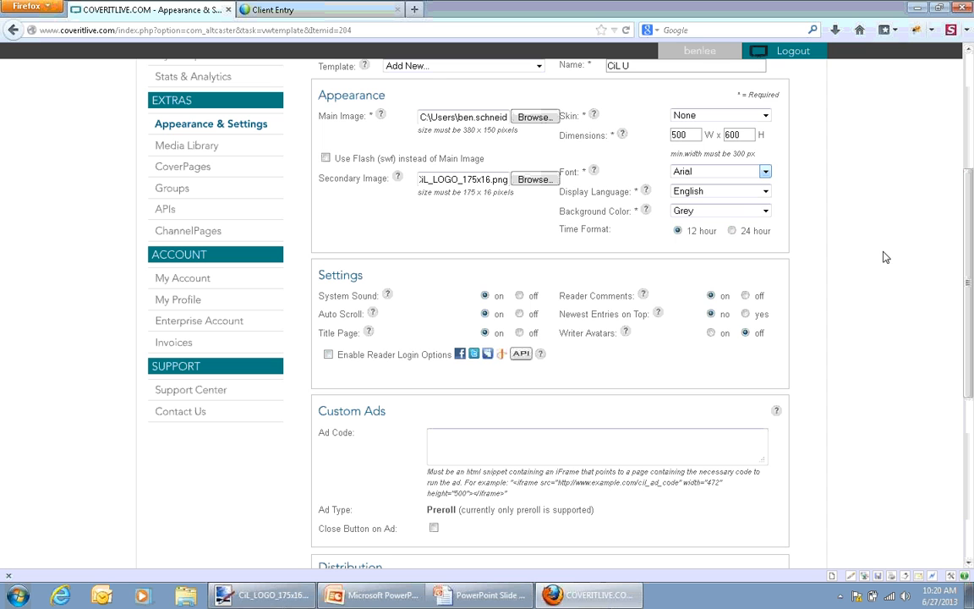
left_click(723, 194)
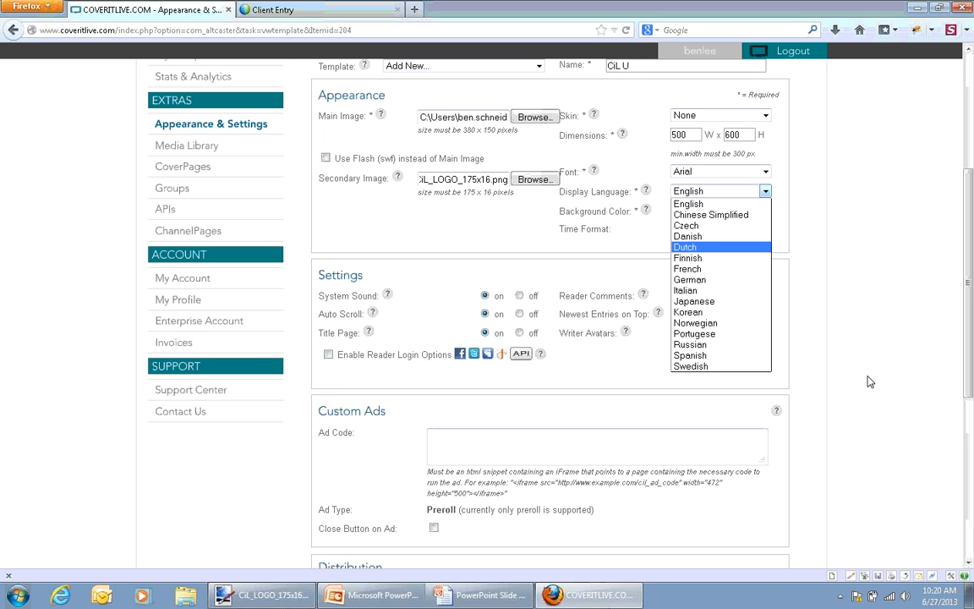
left_click(689, 204)
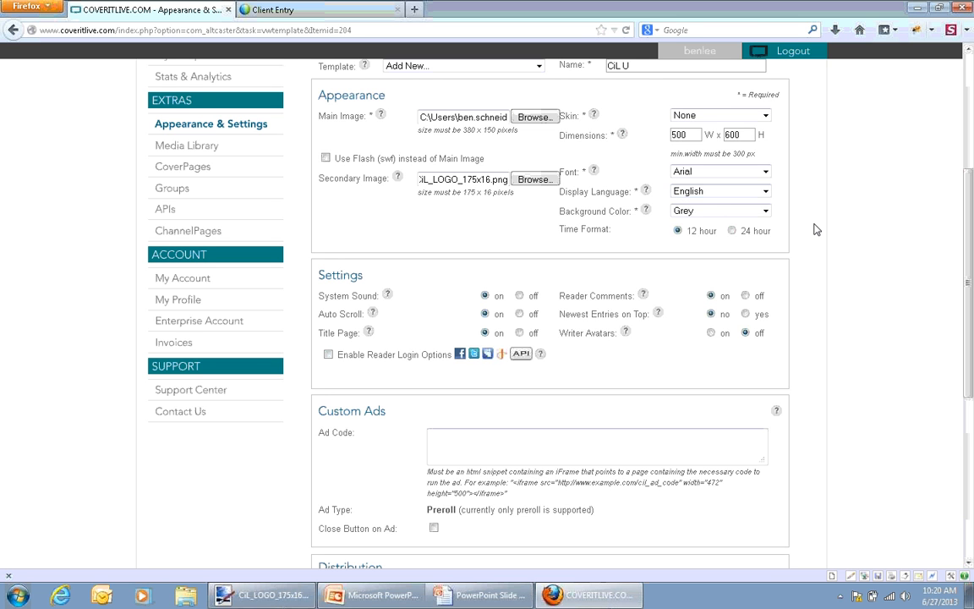
Set the template's background color to Black and read the help notes on background color and display language
left_click(734, 211)
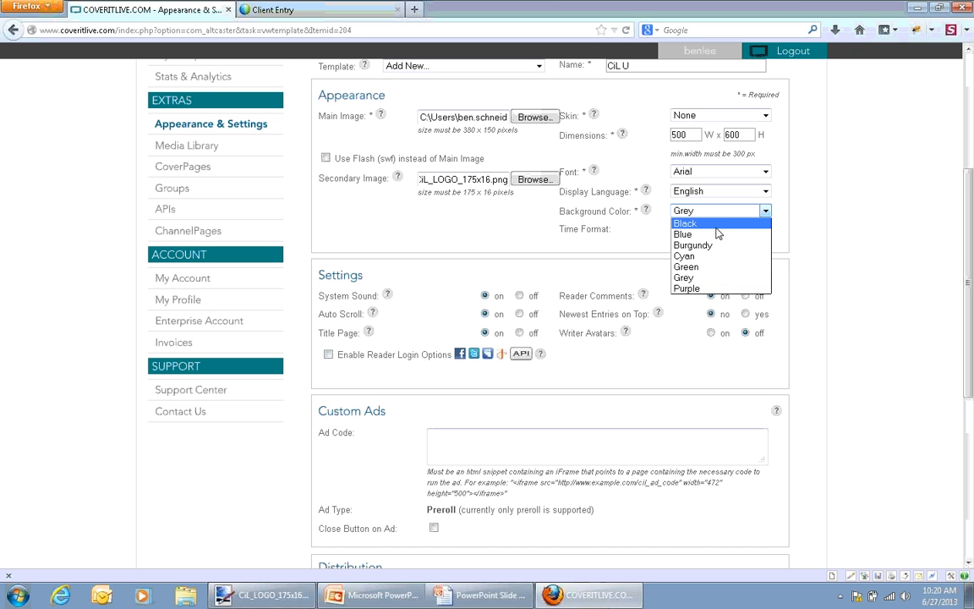
left_click(716, 225)
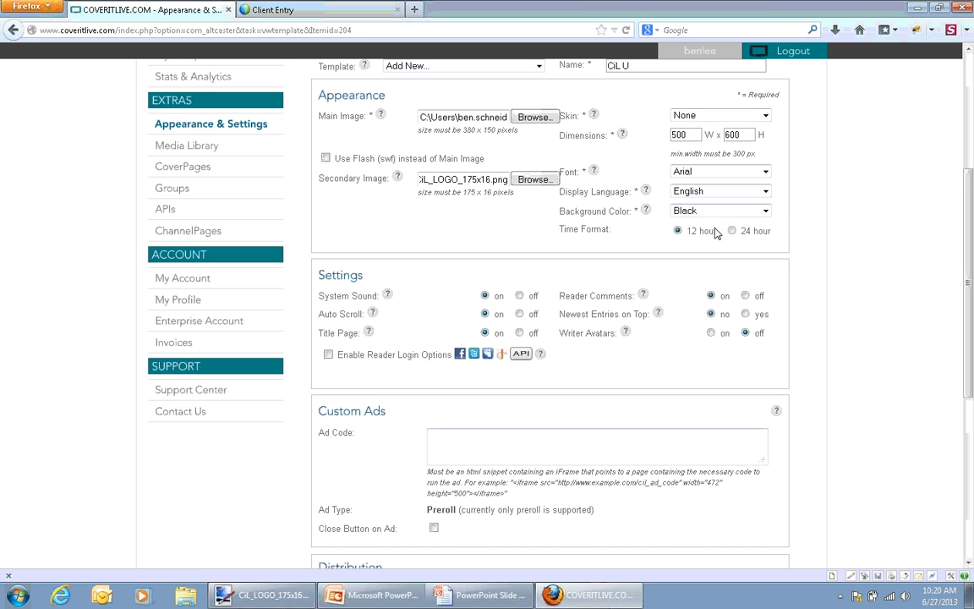
left_click(648, 212)
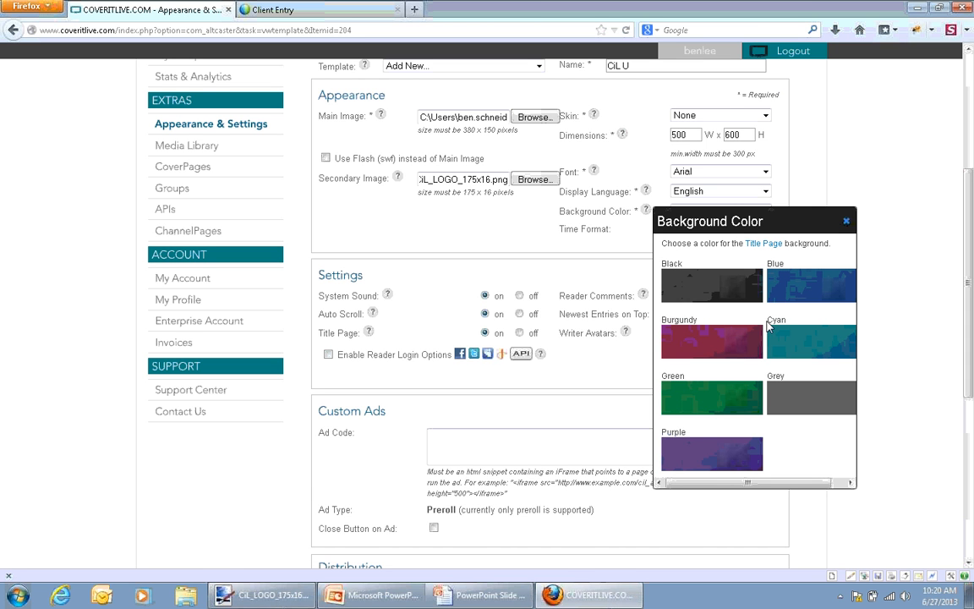
left_click_drag(787, 484, 751, 480)
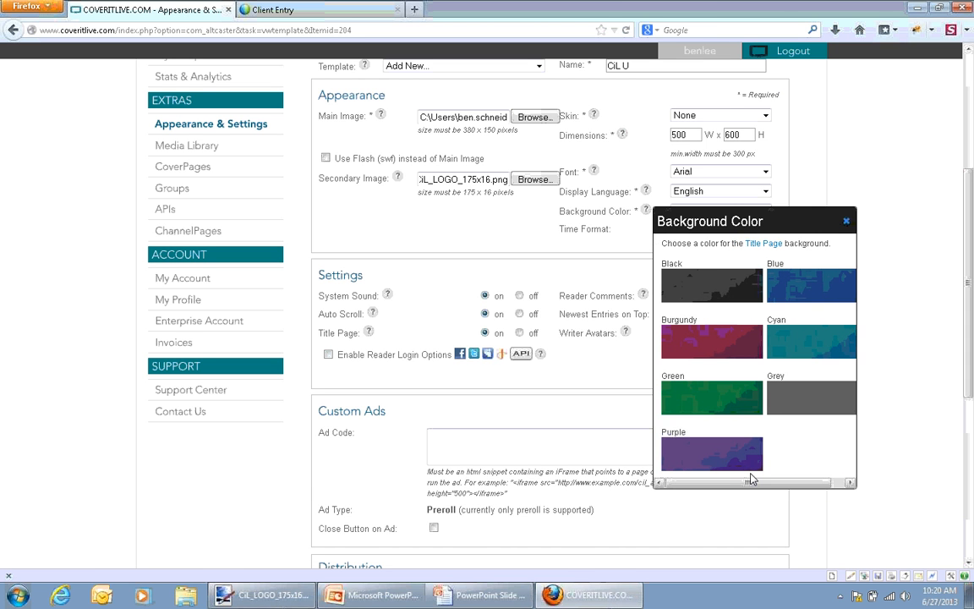
left_click(847, 221)
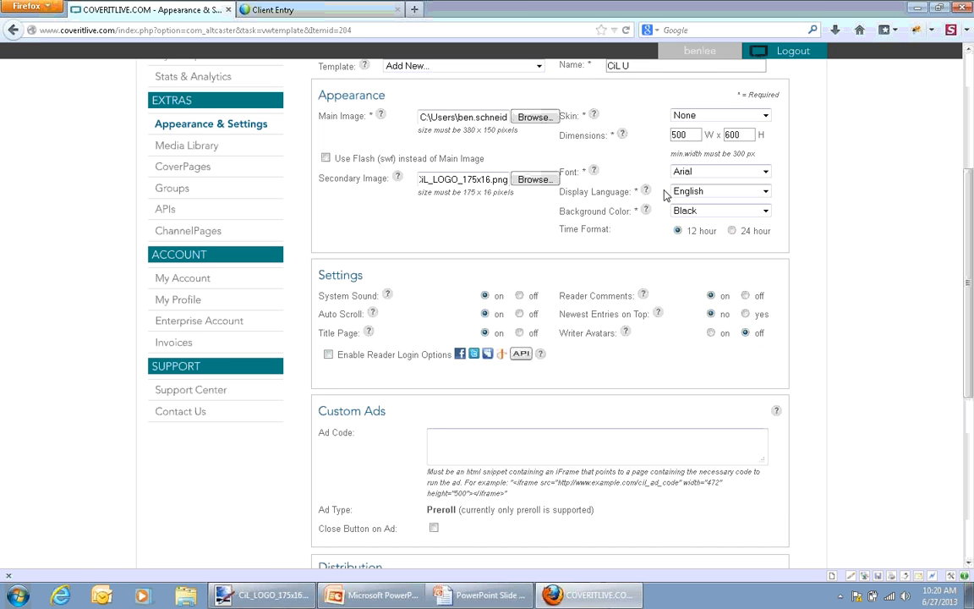
left_click(647, 198)
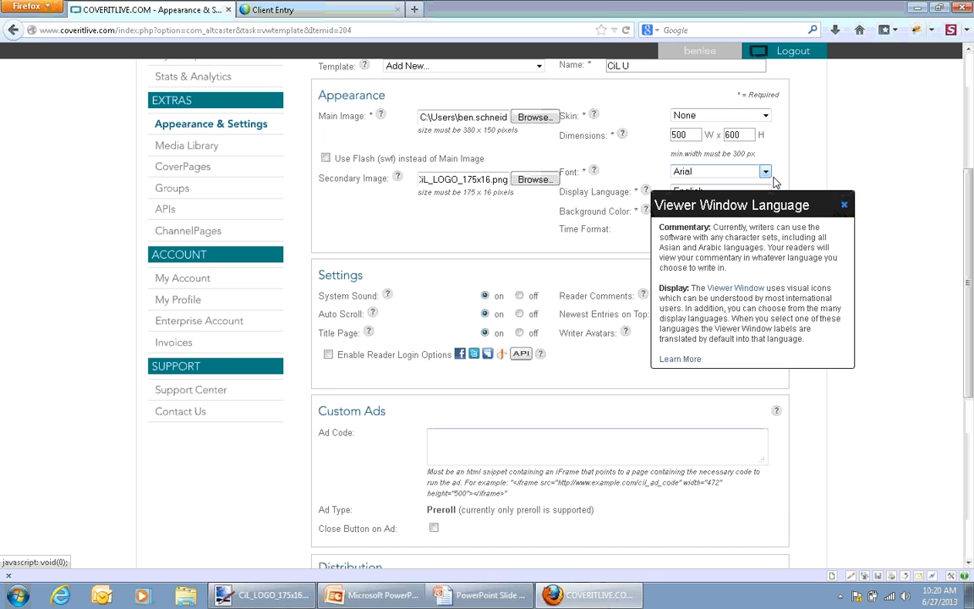
left_click(785, 204)
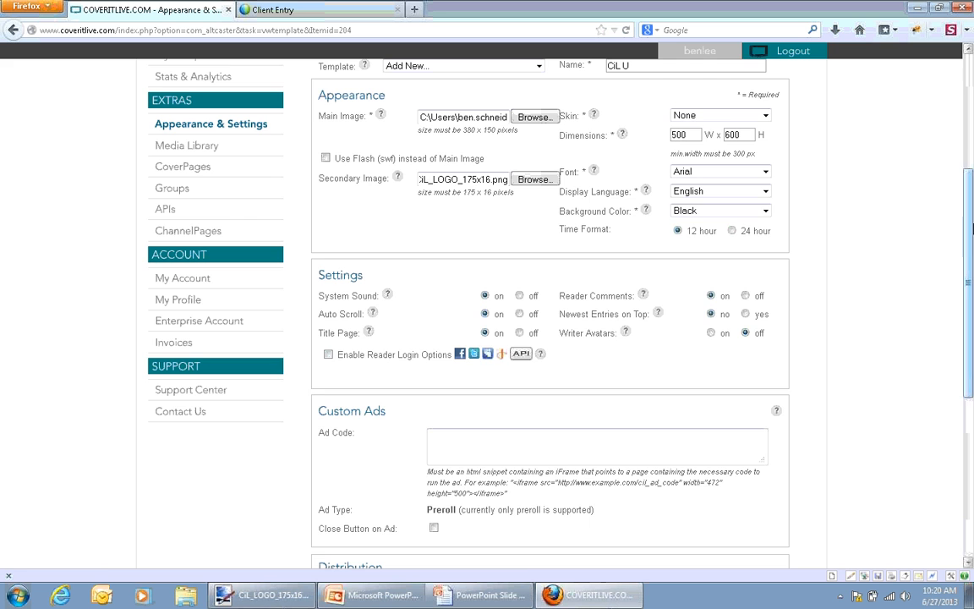
Turn off the template's System Sound and read the help note on the Title Page setting
scroll(850, 210, "down", 1)
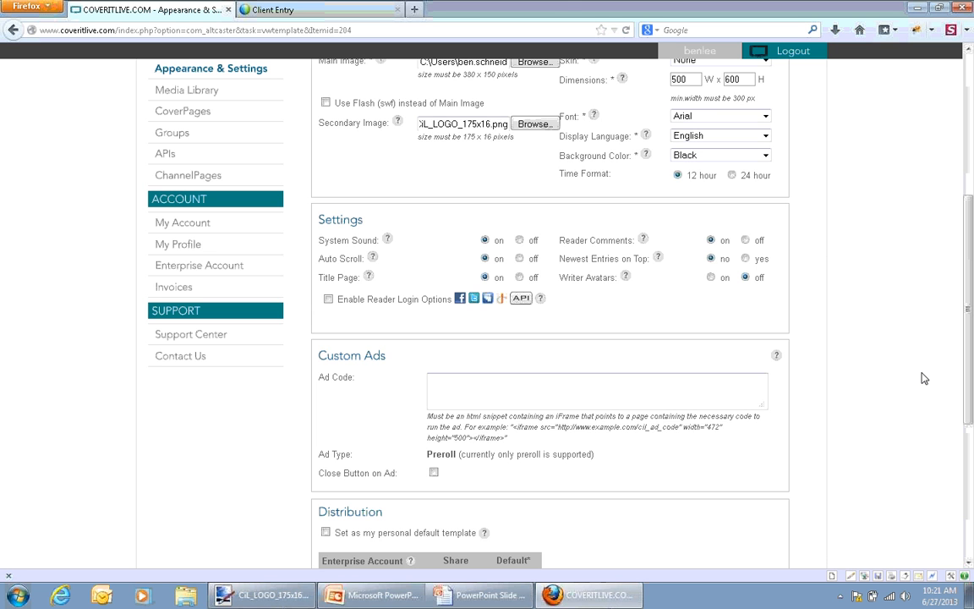
scroll(971, 337, "down", 1)
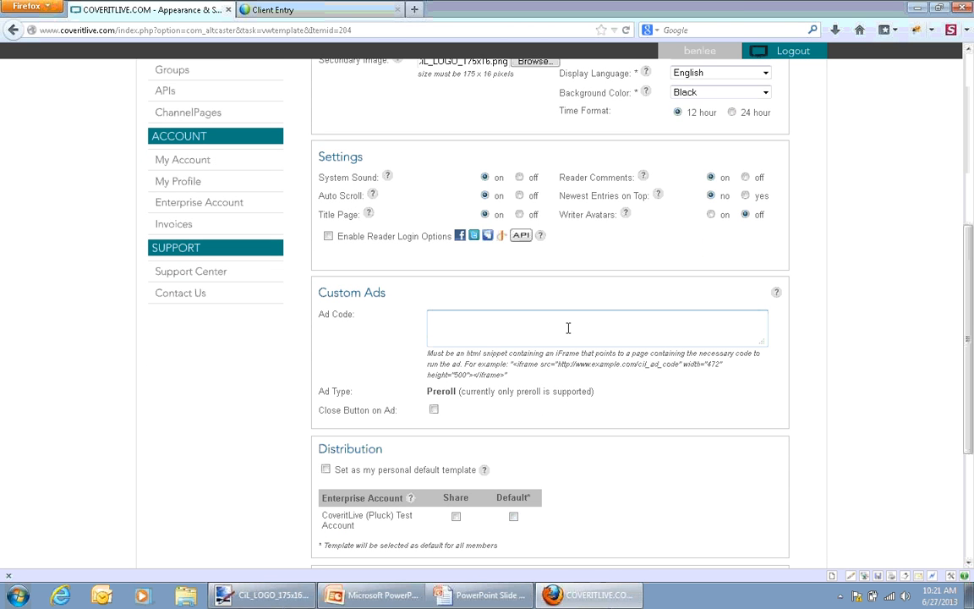
left_click(519, 178)
left_click(368, 214)
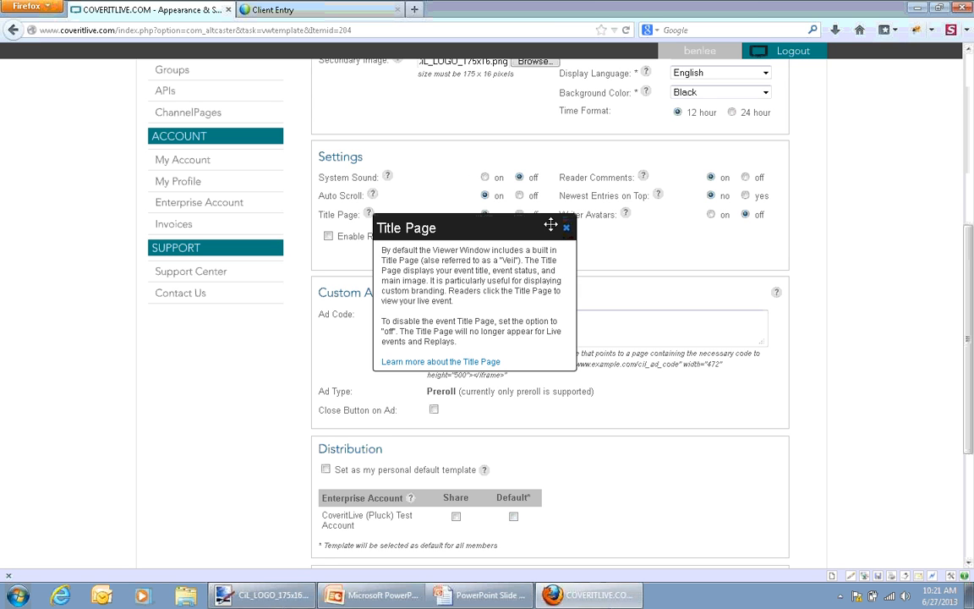
left_click(566, 228)
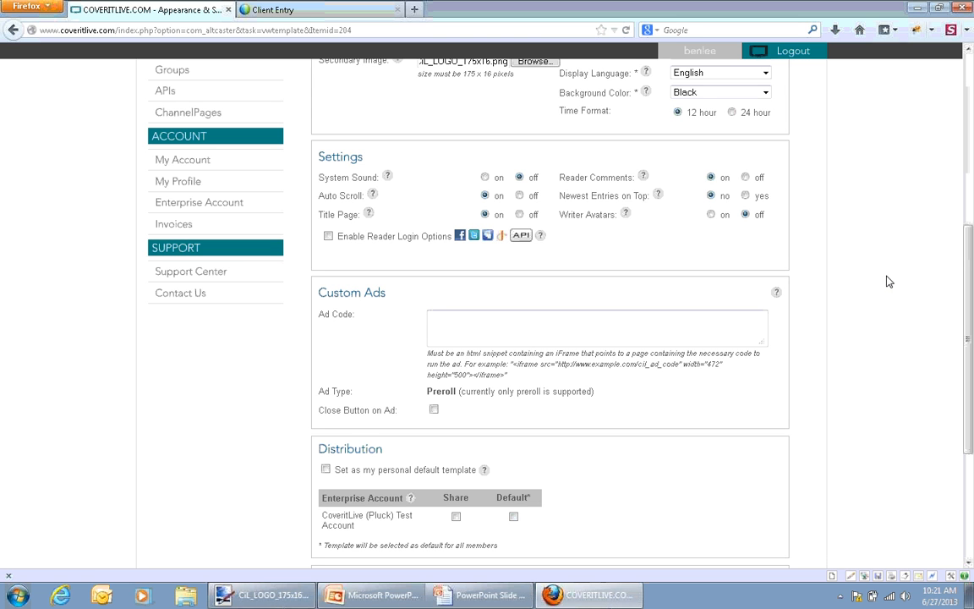
Make the template the personal default, share it with the CoveritLive (Pluck) Test Account, and save it
left_click_drag(972, 373, 972, 382)
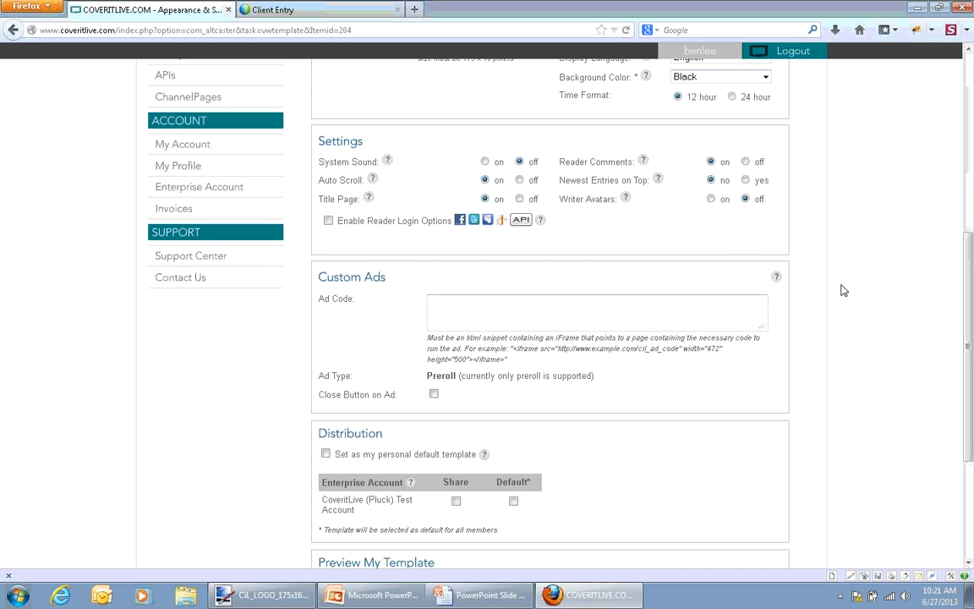
left_click_drag(971, 349, 971, 363)
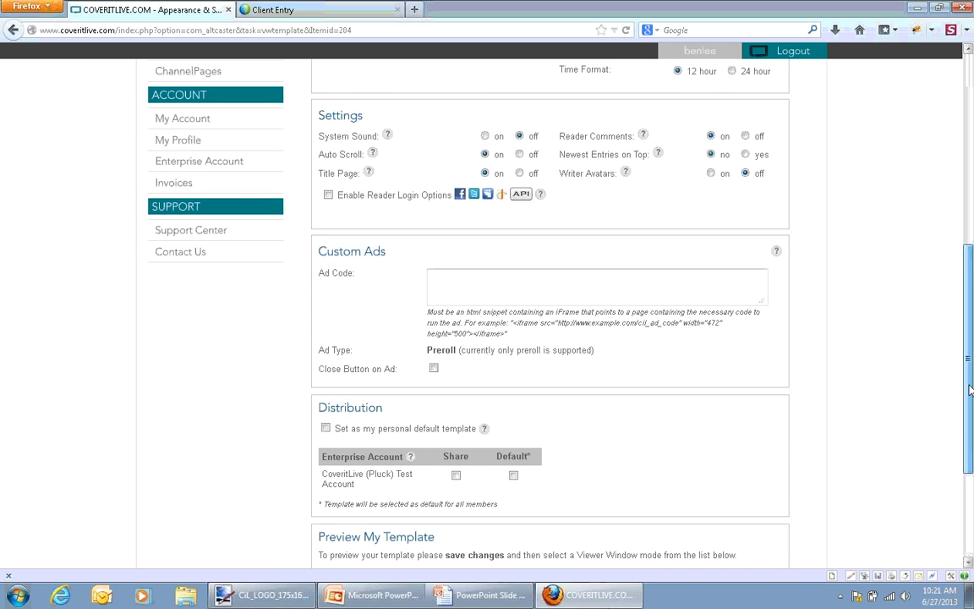
left_click_drag(971, 389, 972, 461)
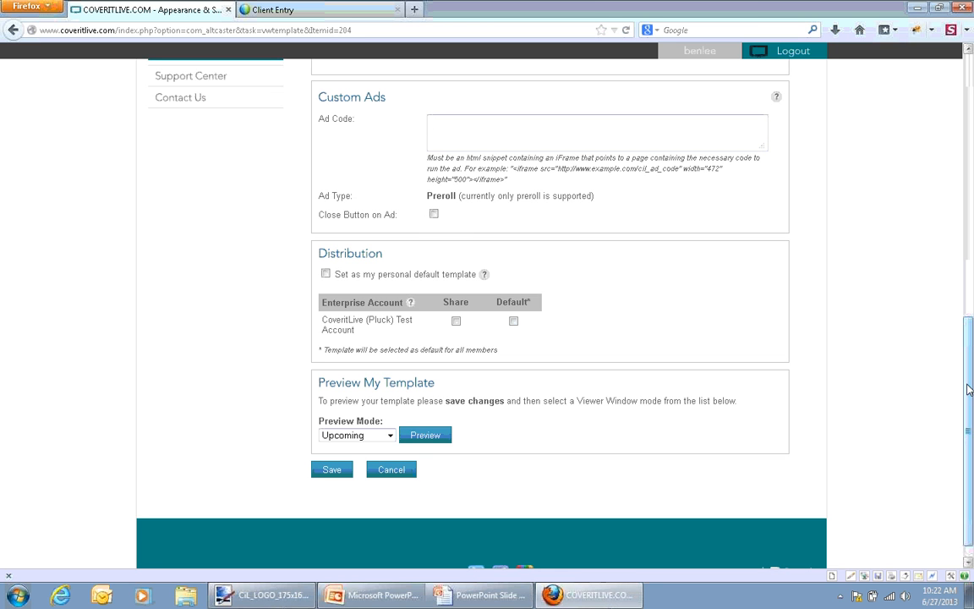
scroll(970, 397, "down", 1)
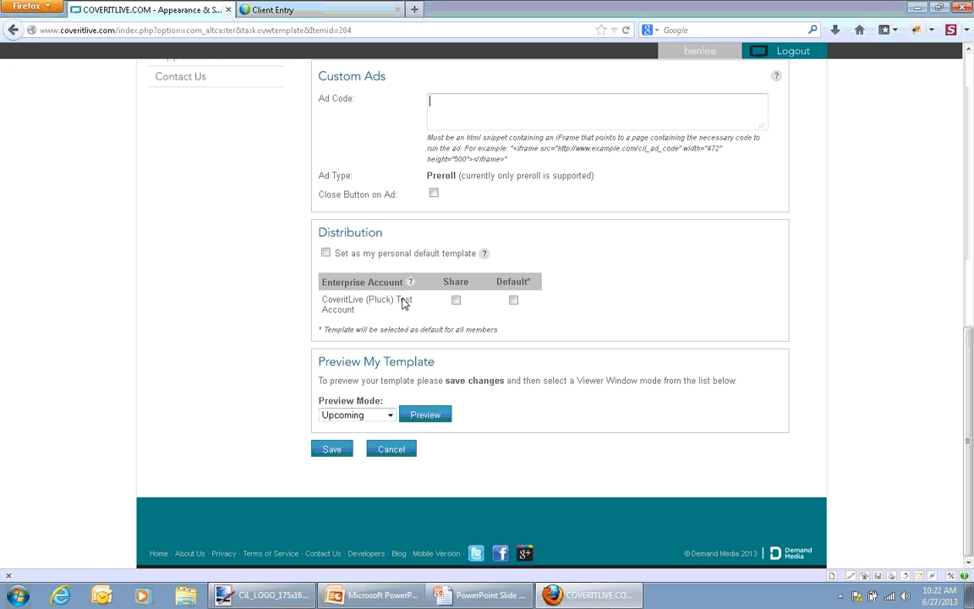
left_click(325, 254)
left_click(457, 301)
left_click(338, 451)
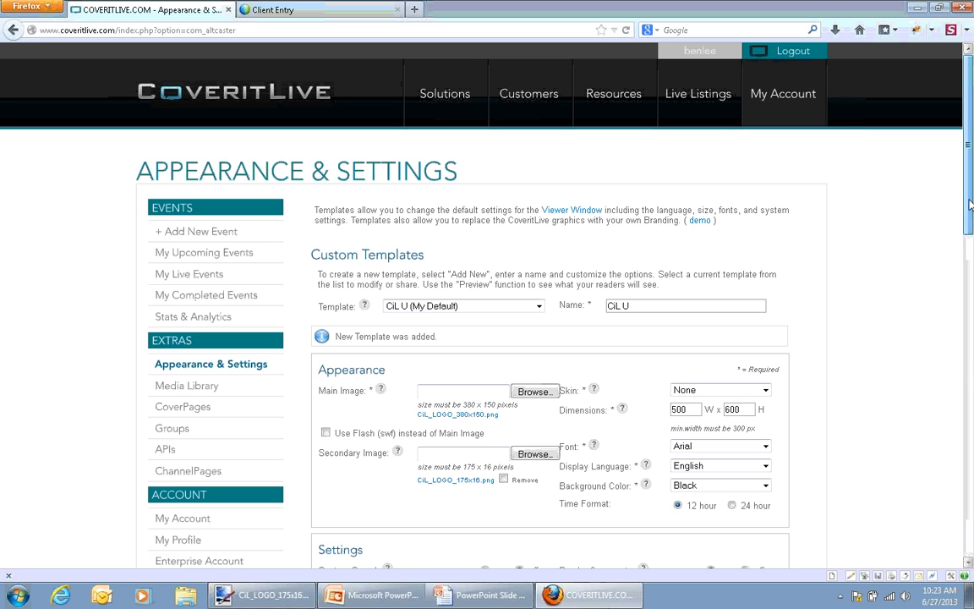
Preview the saved template in Upcoming mode and close the preview
scroll(972, 359, "down", 10)
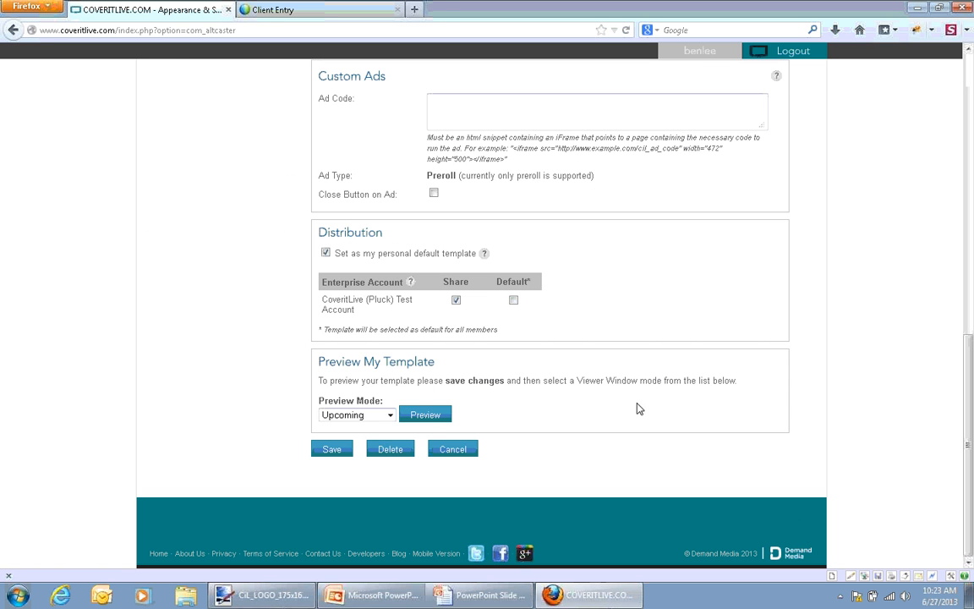
left_click(346, 416)
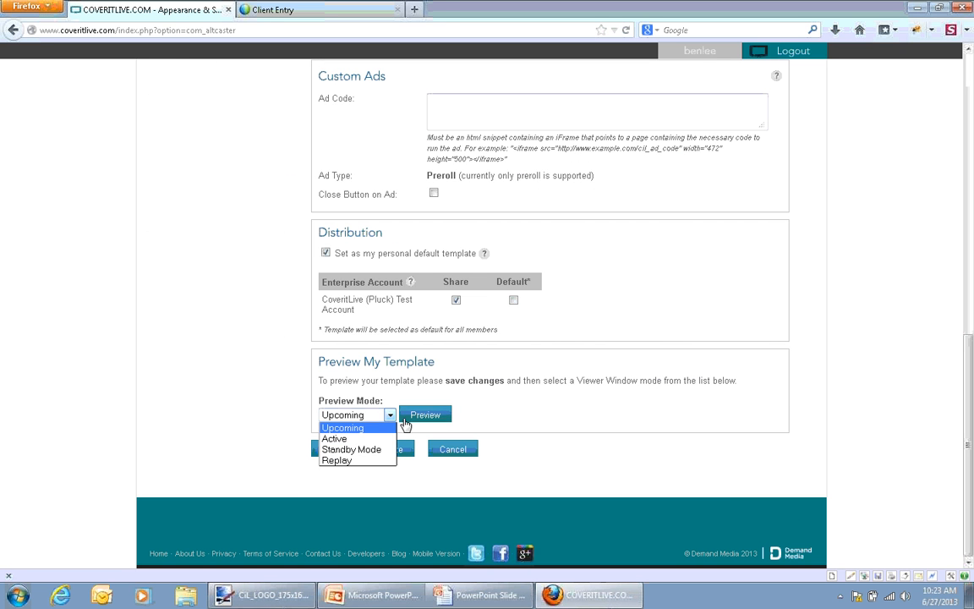
left_click(404, 423)
left_click(414, 414)
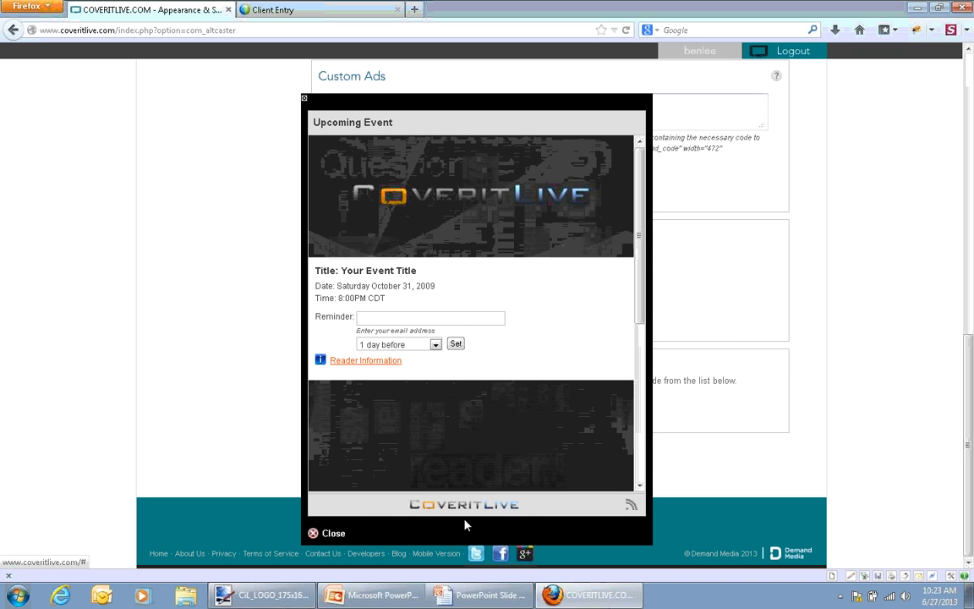
left_click(334, 534)
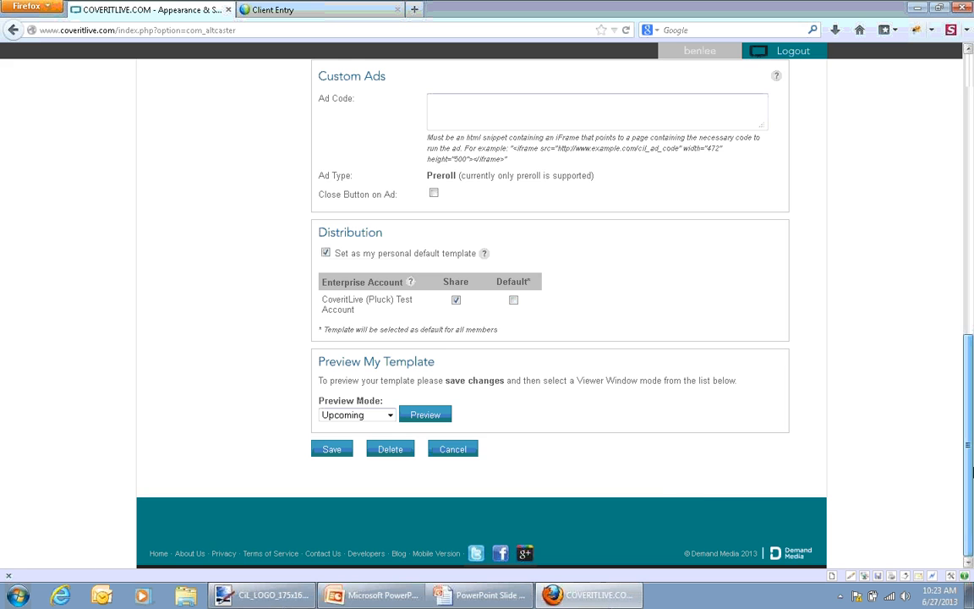
Change the template's background color to Blue and save the template
left_click_drag(971, 472, 947, 198)
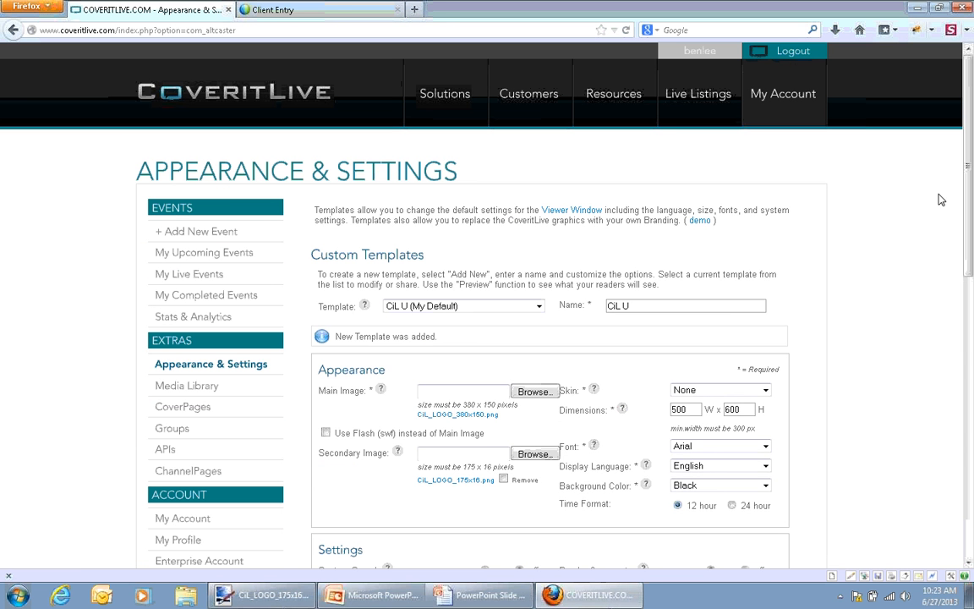
left_click(719, 484)
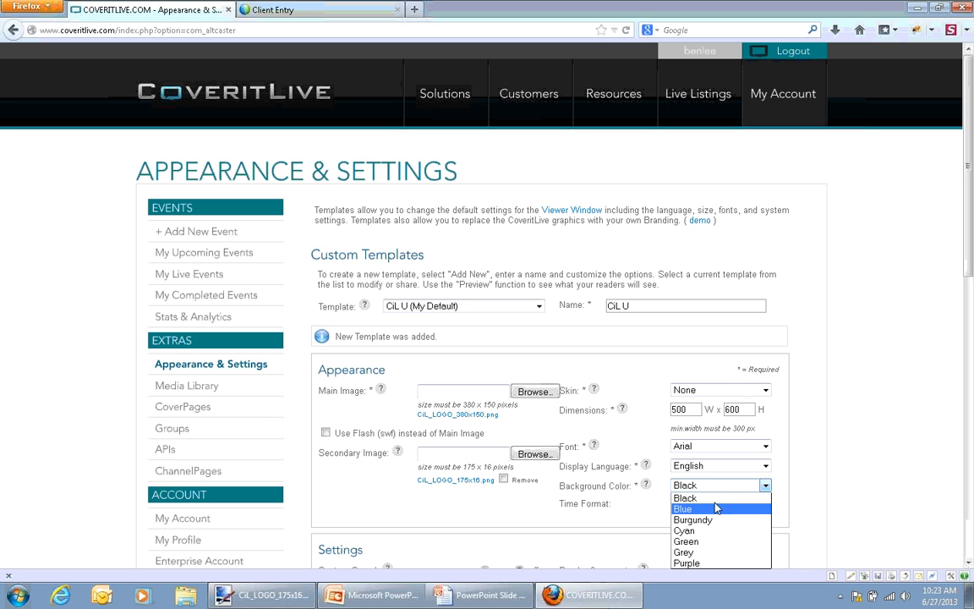
left_click(689, 509)
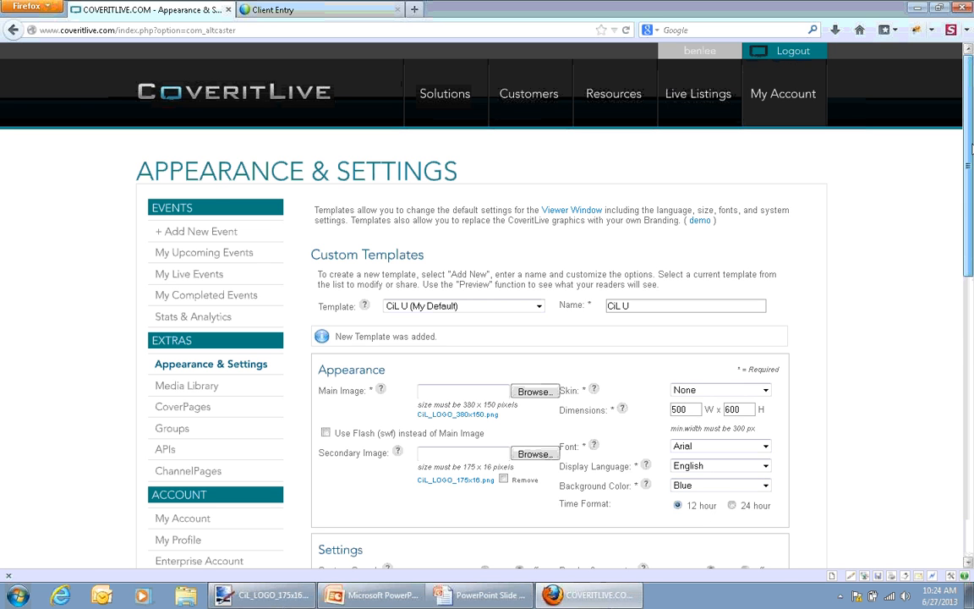
left_click_drag(970, 193, 971, 472)
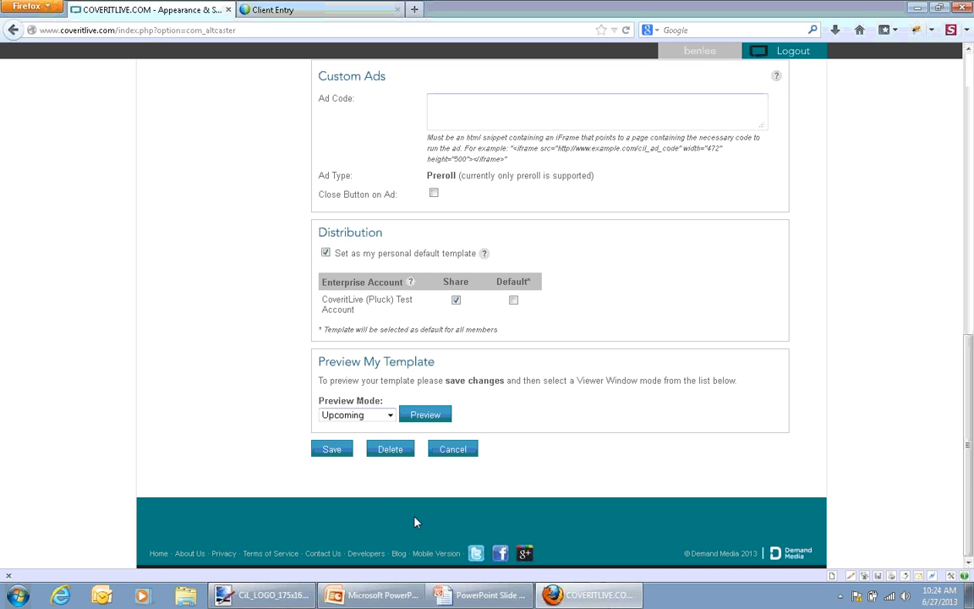
left_click(340, 452)
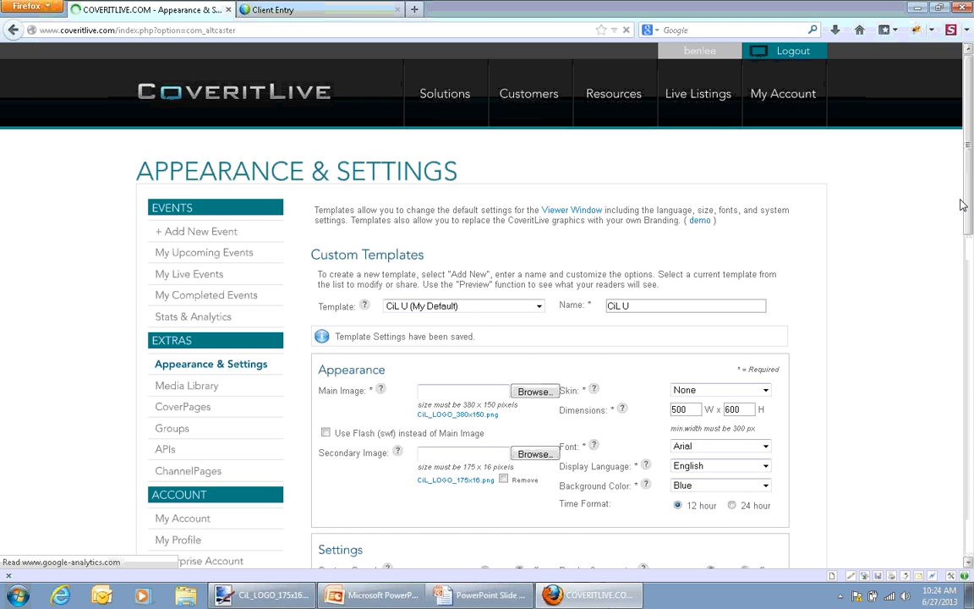
Preview the Upcoming mode again with the blue background and close the preview
left_click_drag(969, 204, 973, 550)
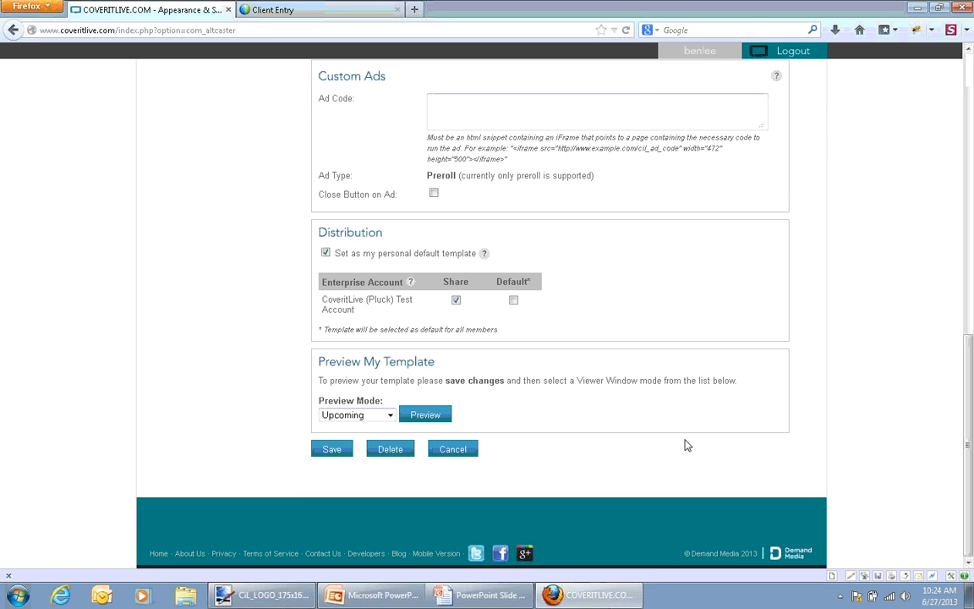
left_click(438, 415)
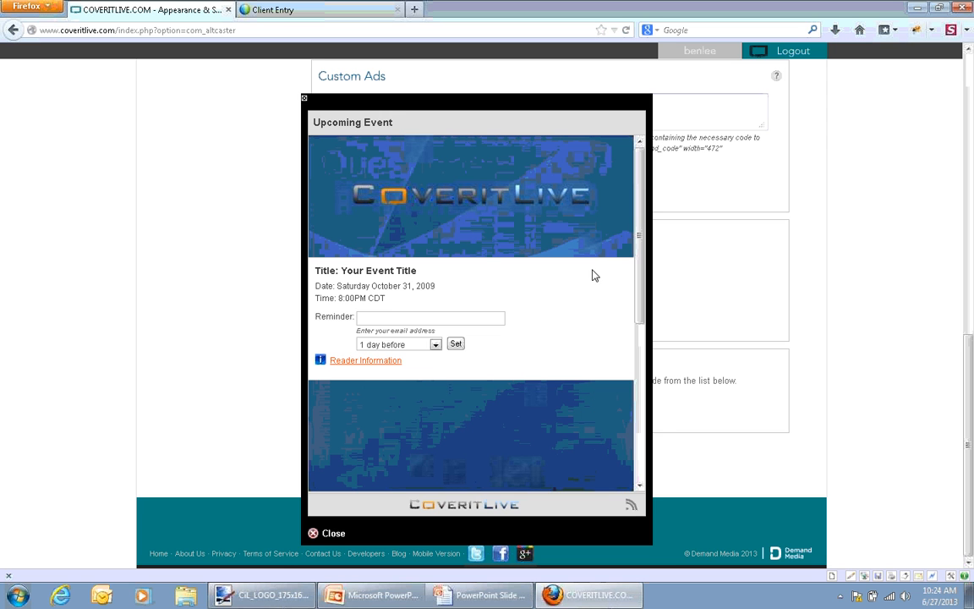
left_click(332, 534)
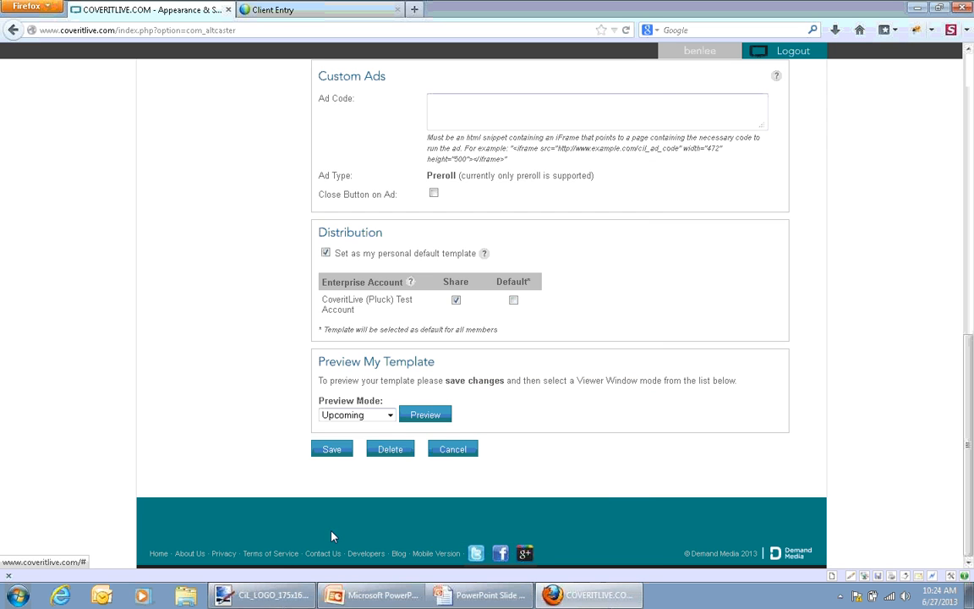
Preview the template in Active mode and close the preview
left_click(346, 414)
left_click(339, 439)
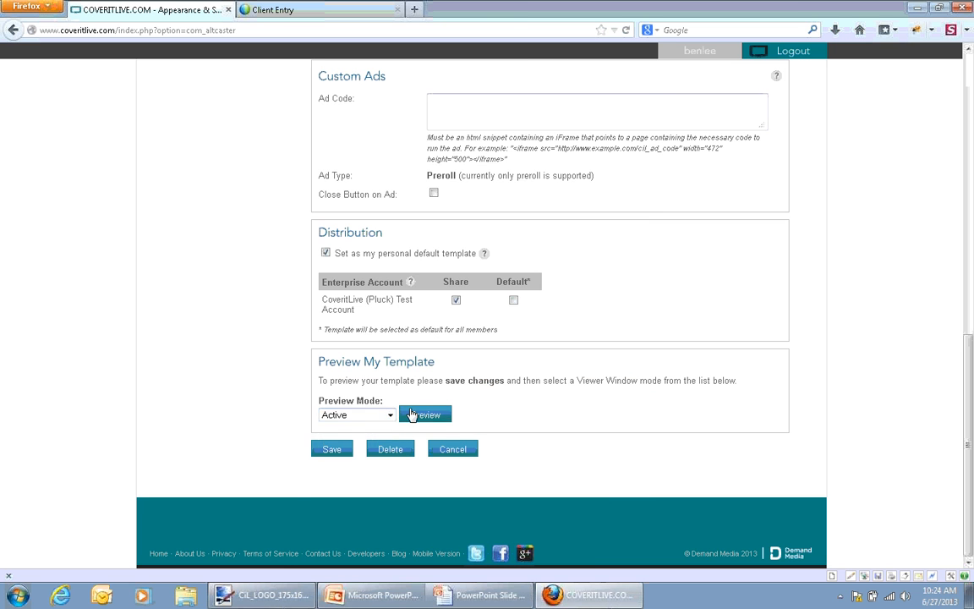
left_click(414, 413)
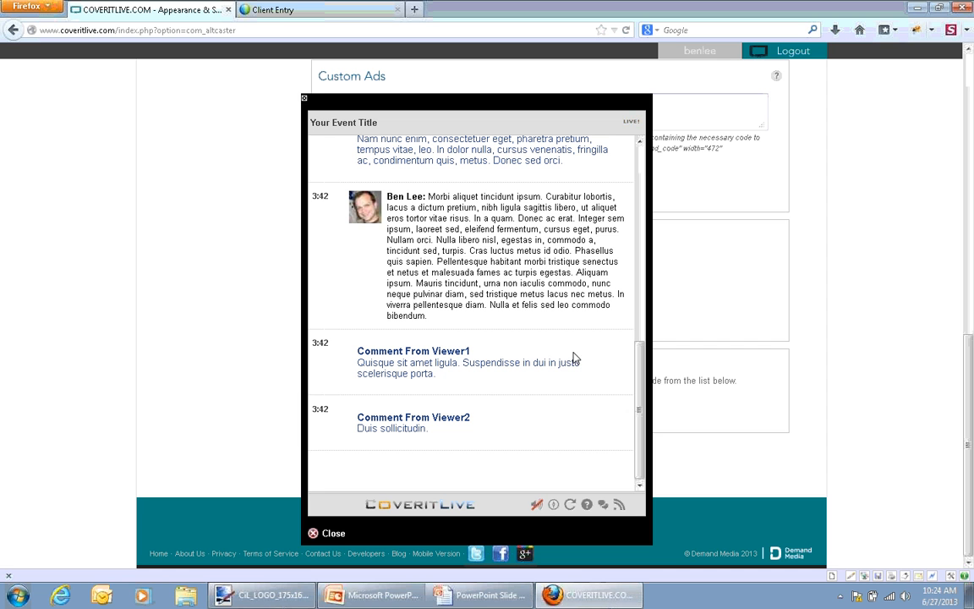
left_click(304, 99)
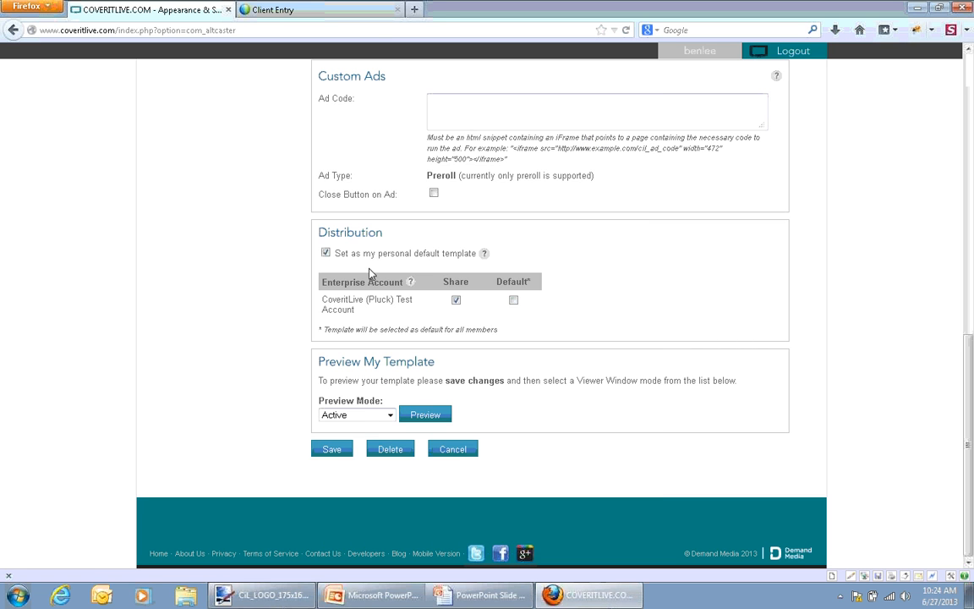
Preview the template in Standby Mode
left_click(332, 415)
left_click(349, 449)
left_click(414, 419)
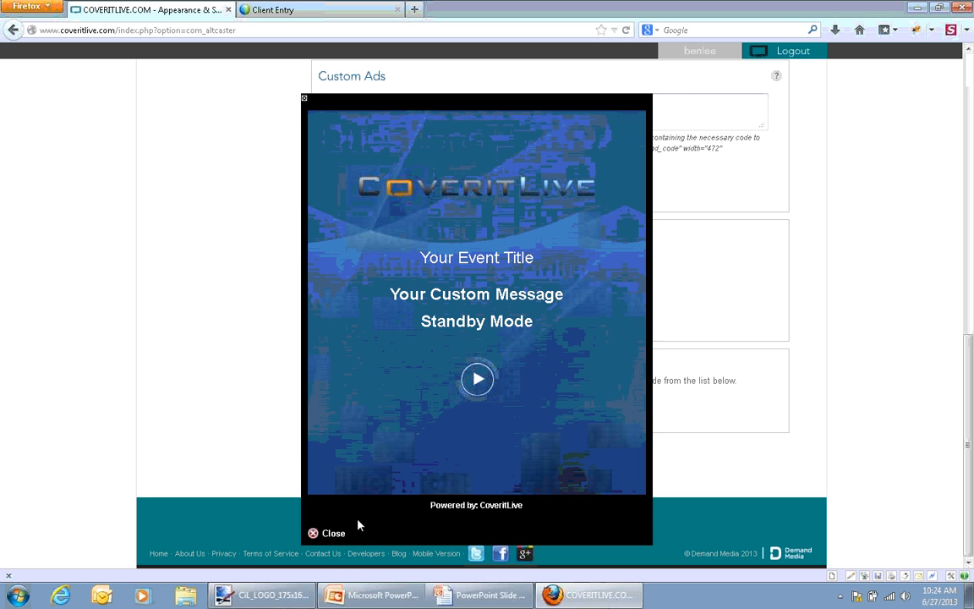
Close the Standby Mode preview, and preview the template in Replay mode, closing that preview as well
left_click(328, 534)
left_click(376, 417)
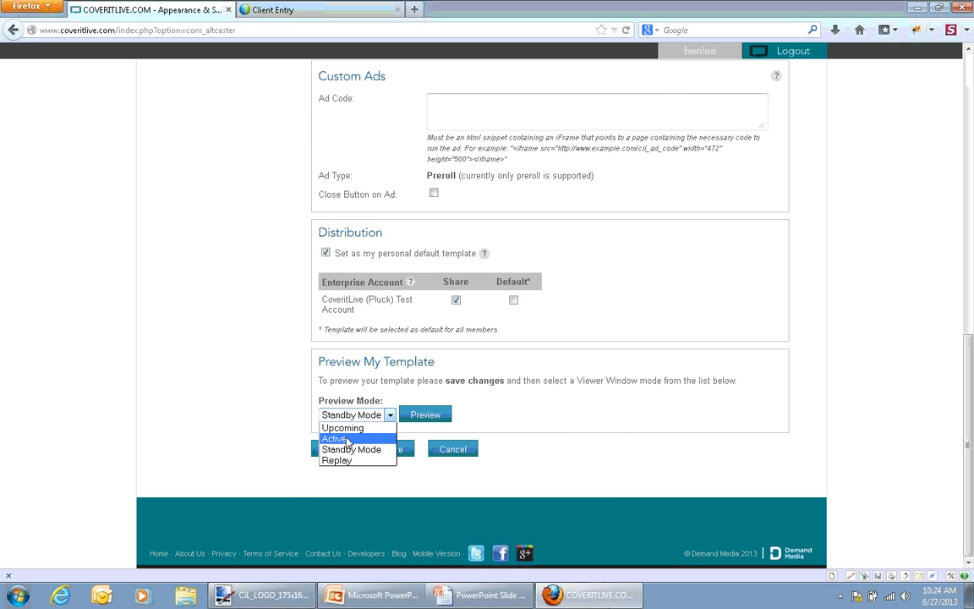
left_click(342, 463)
left_click(425, 415)
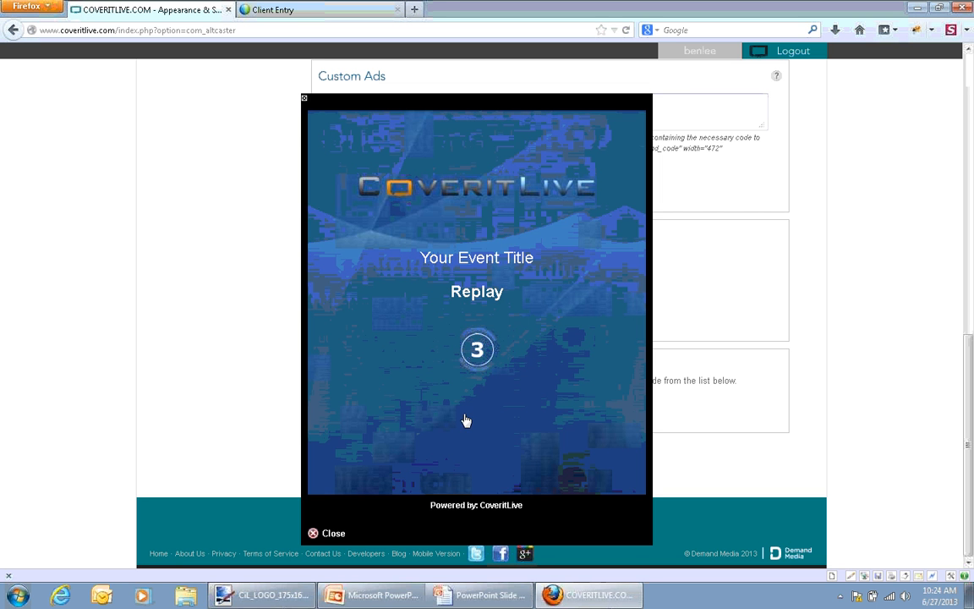
left_click(329, 534)
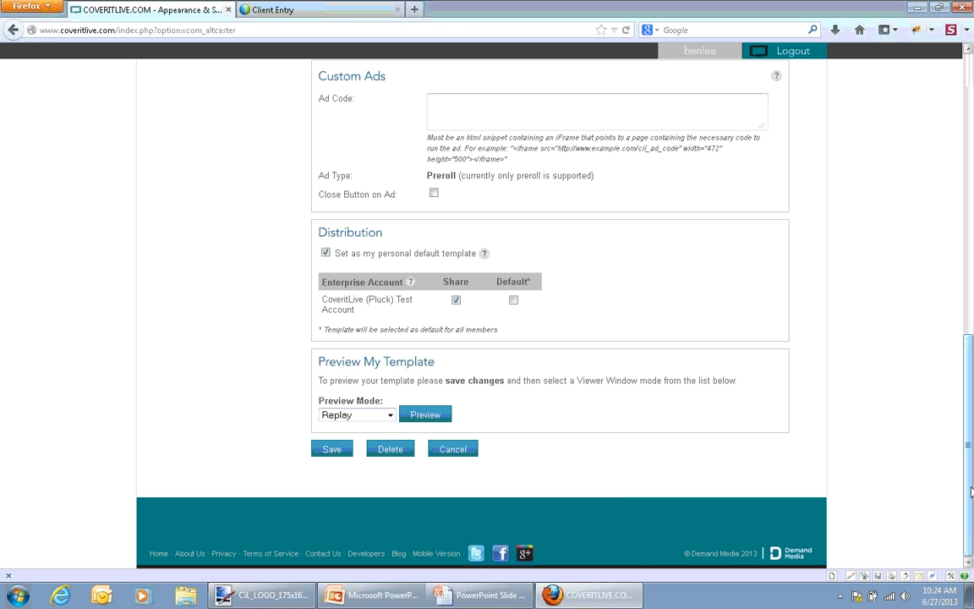
Switch to the PowerPoint slide show and advance to the CiL Templates slide
left_click_drag(971, 490, 973, 230)
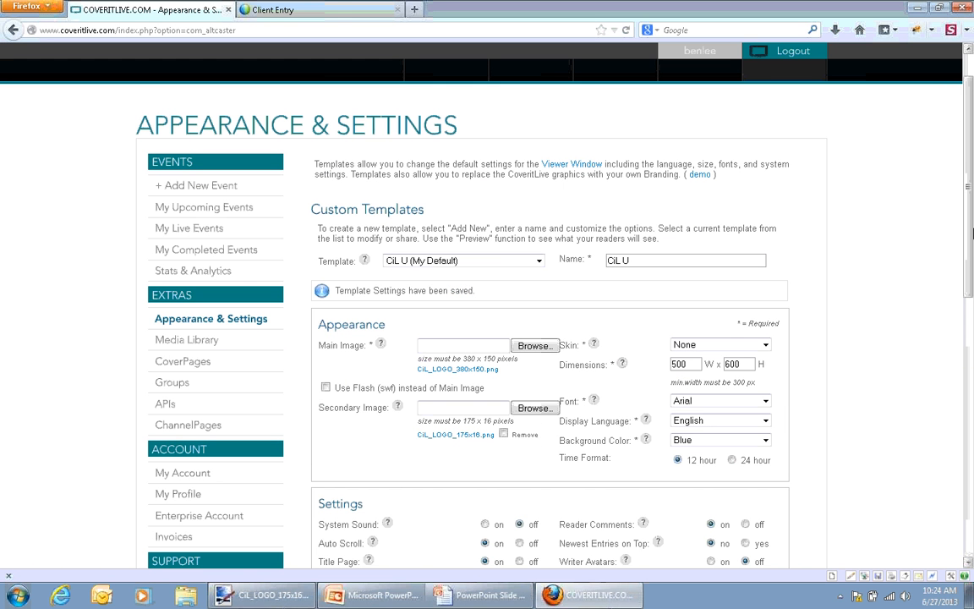
left_click(482, 595)
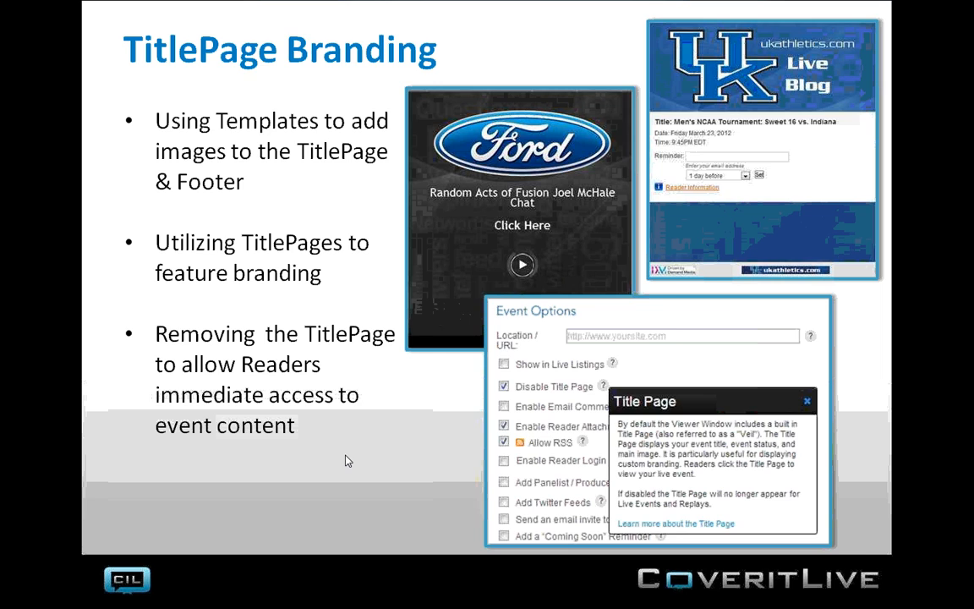
key("Right")
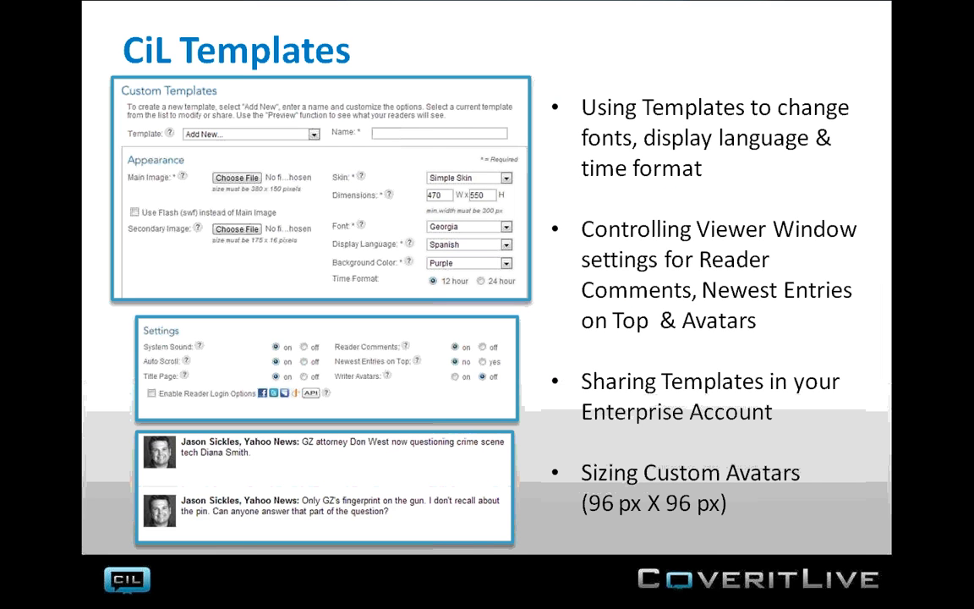
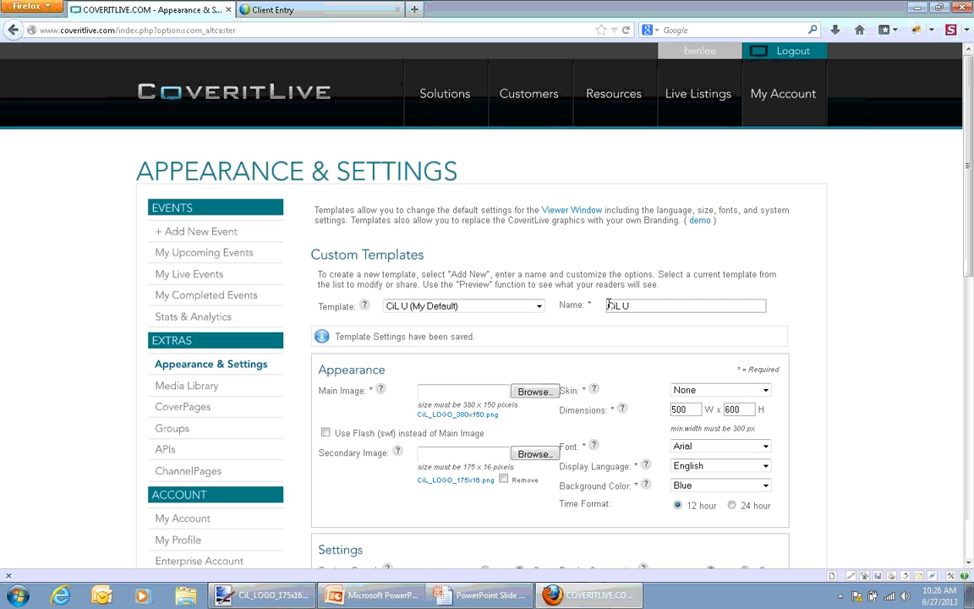
left_click(539, 306)
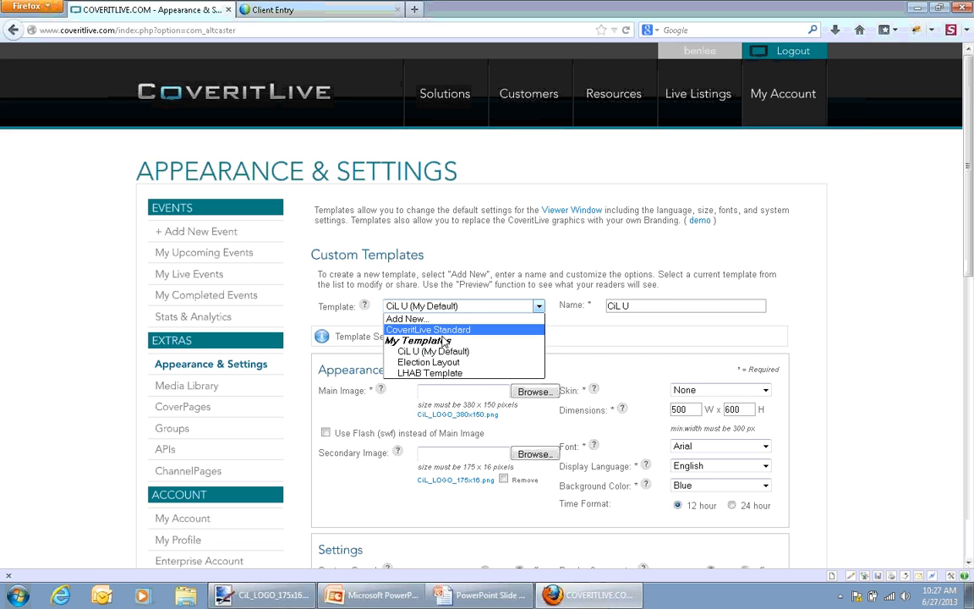
left_click(530, 263)
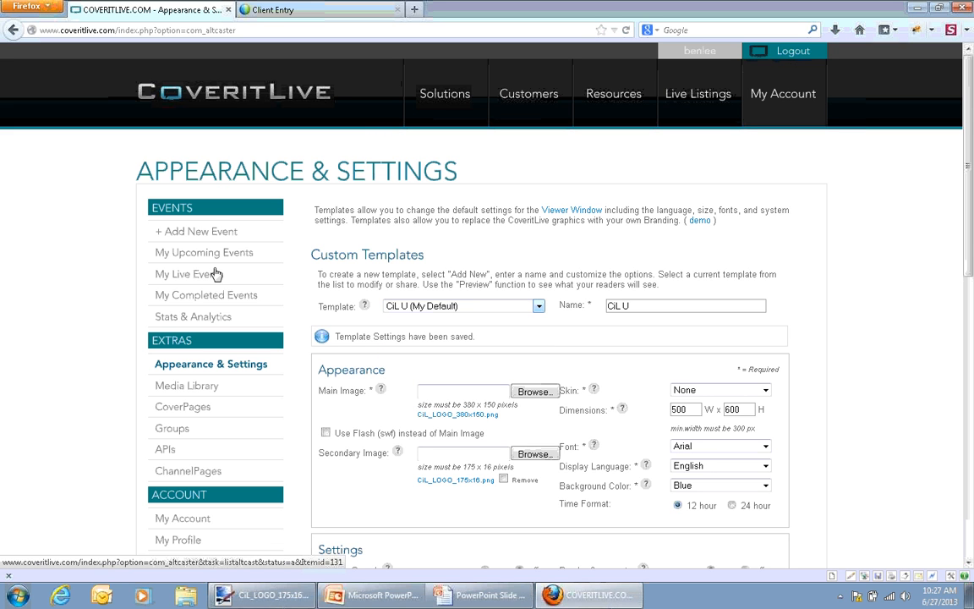
Start building a new event and title it CiL U 11
left_click(203, 231)
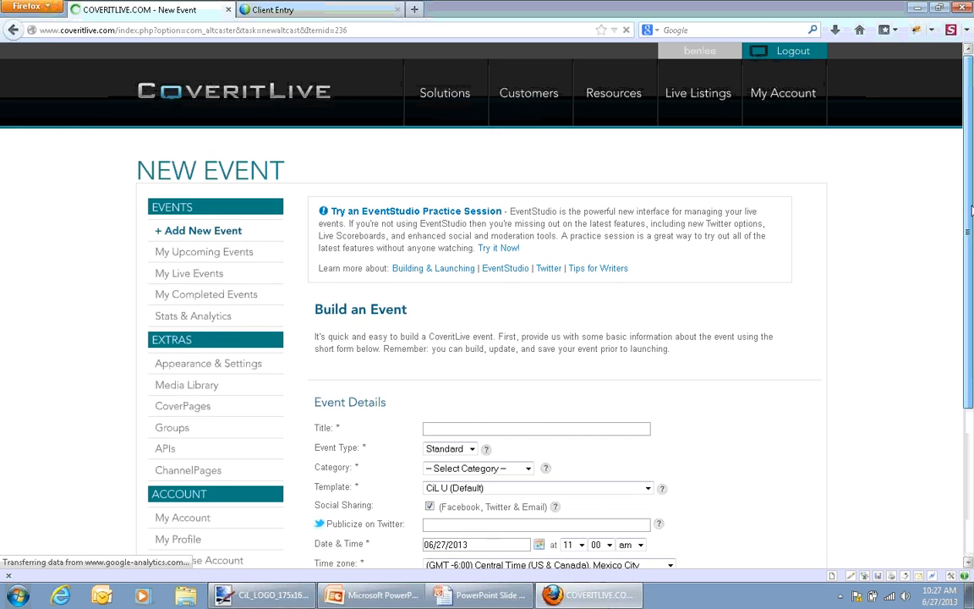
left_click_drag(969, 222, 971, 316)
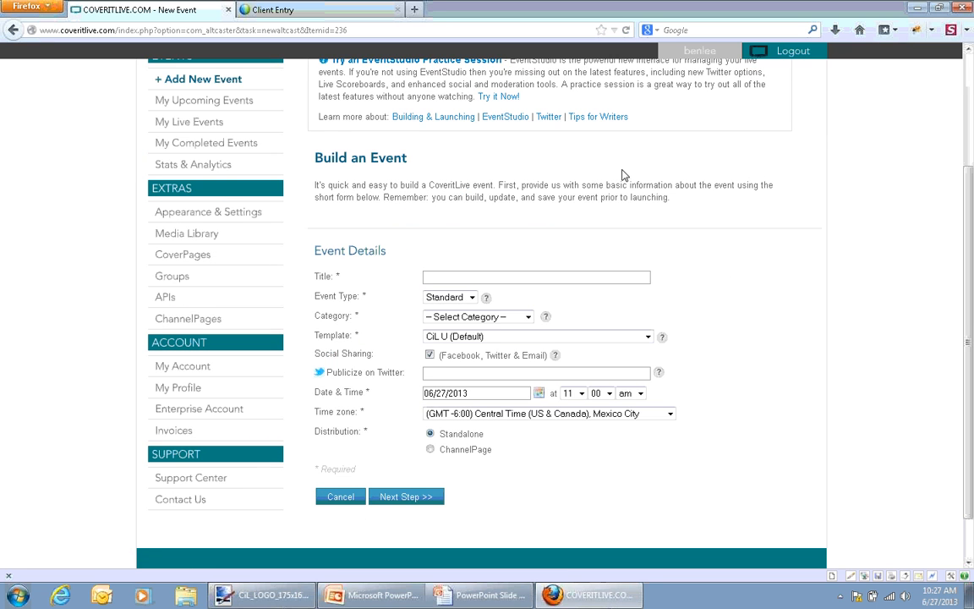
left_click(491, 282)
type("CiL U 11")
Check the available templates, keeping CiL U (Default), and set the event category to Education
left_click(474, 337)
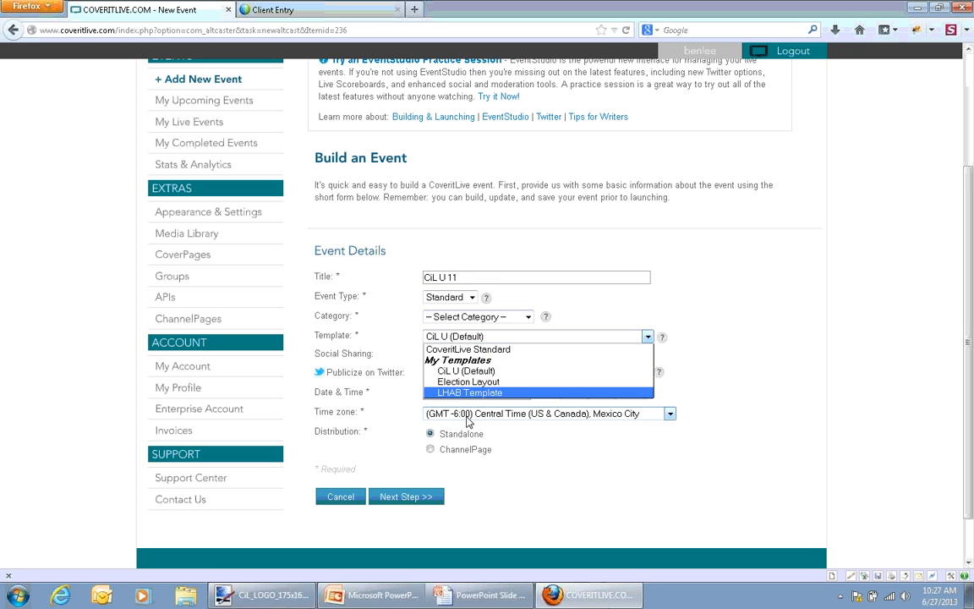
left_click(682, 370)
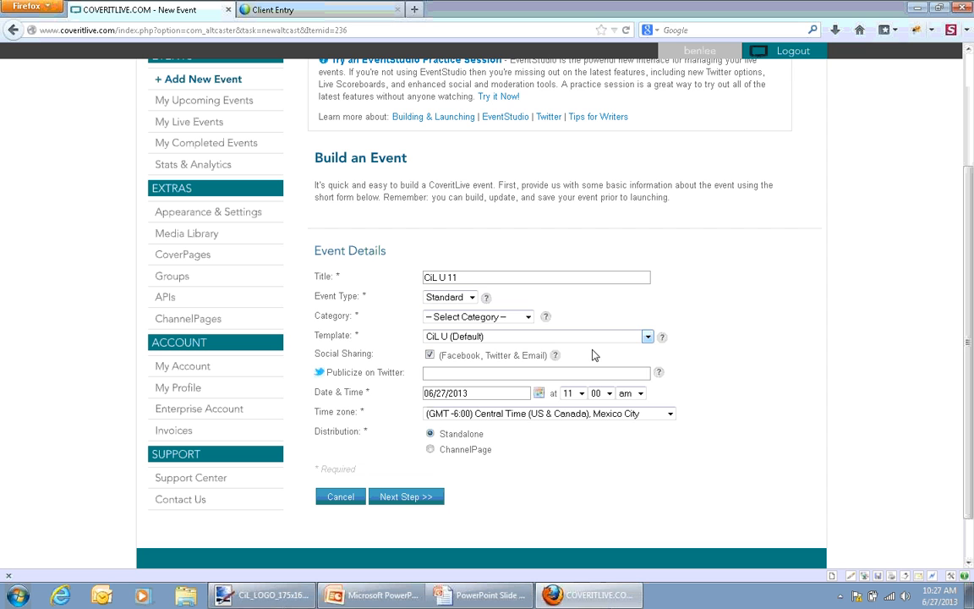
left_click(463, 319)
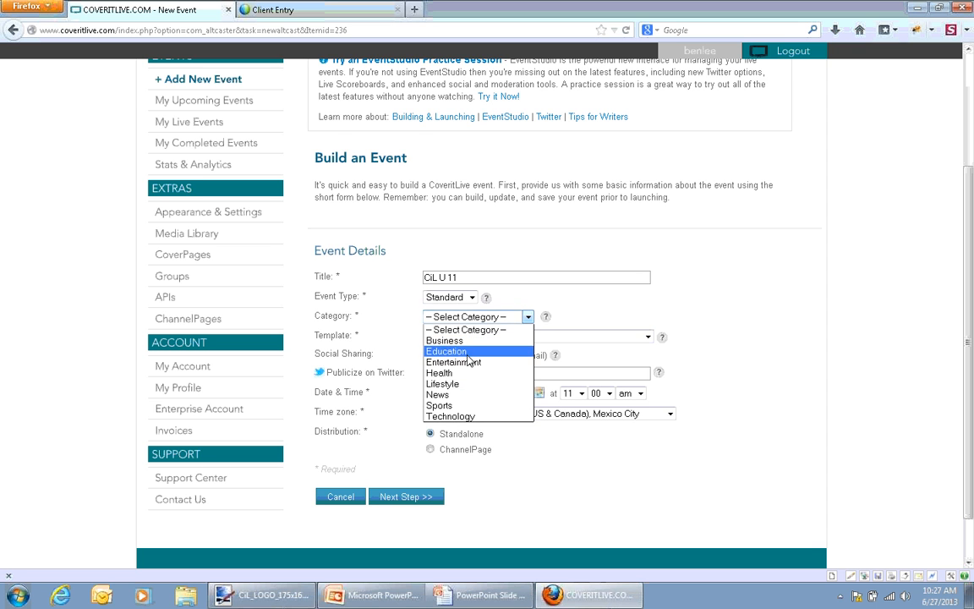
left_click(474, 351)
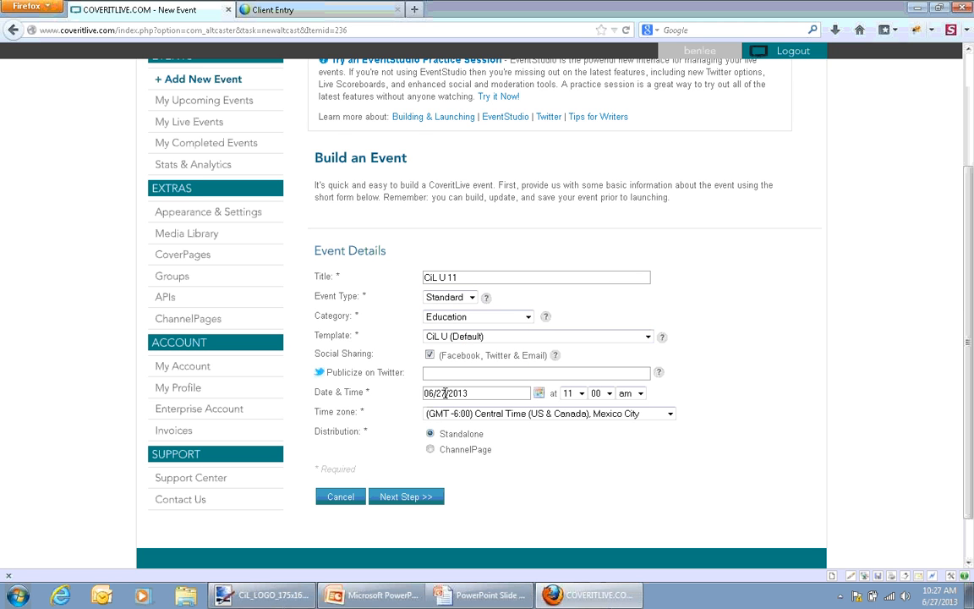
Set the event's distribution to ChannelPage and publish it to live.democover.com
scroll(674, 412, "down", 1)
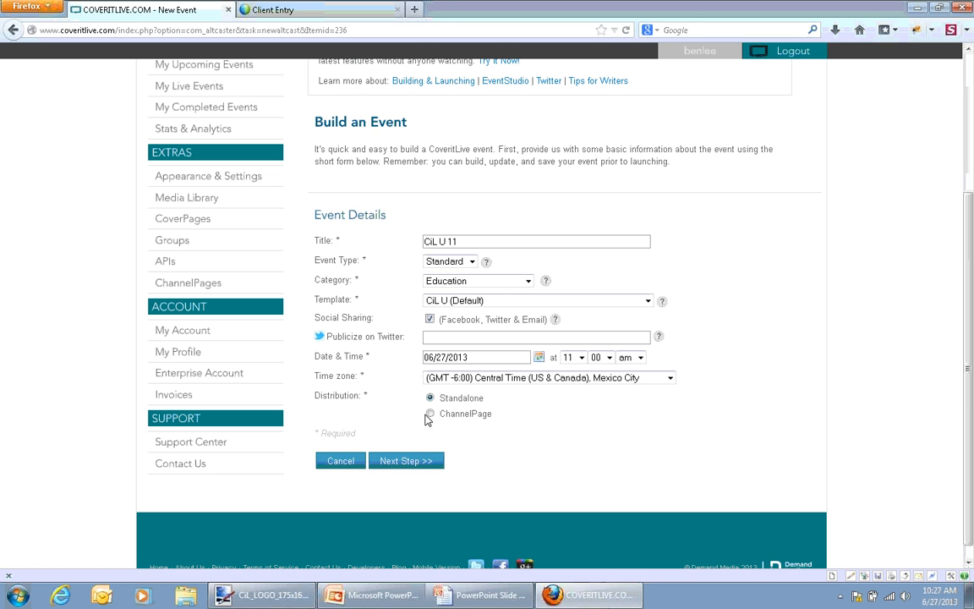
left_click(433, 415)
left_click(544, 456)
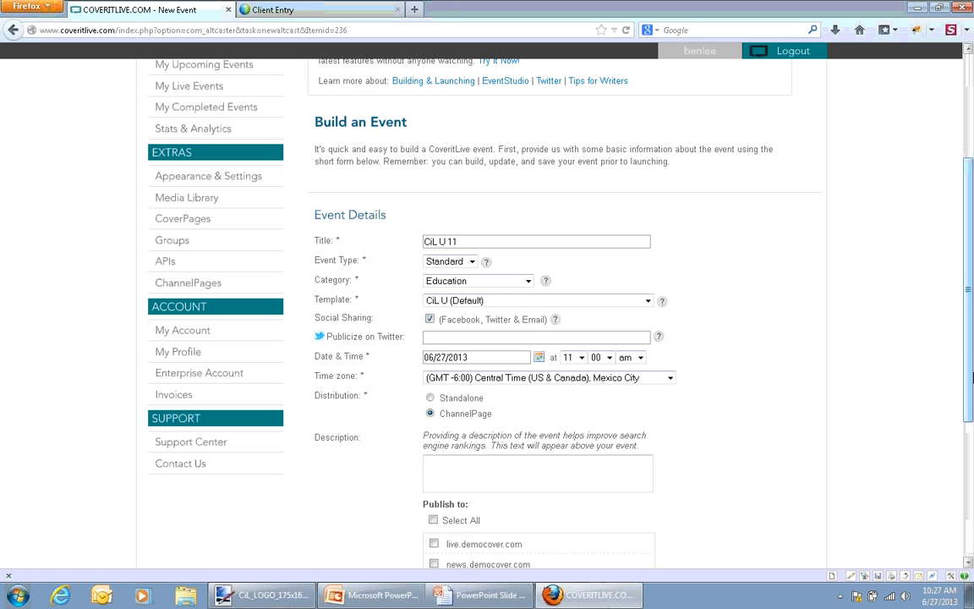
left_click_drag(967, 373, 970, 459)
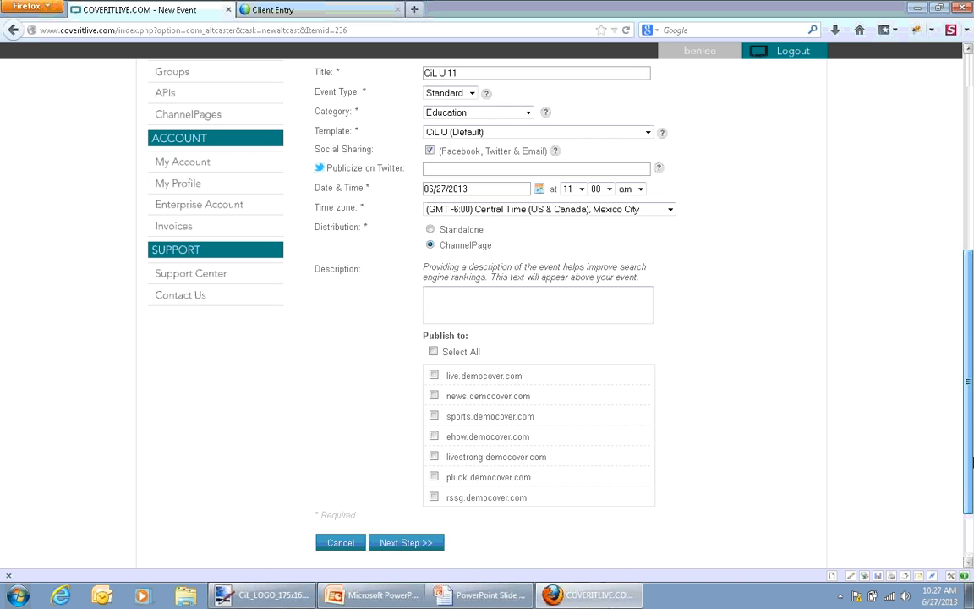
left_click(434, 375)
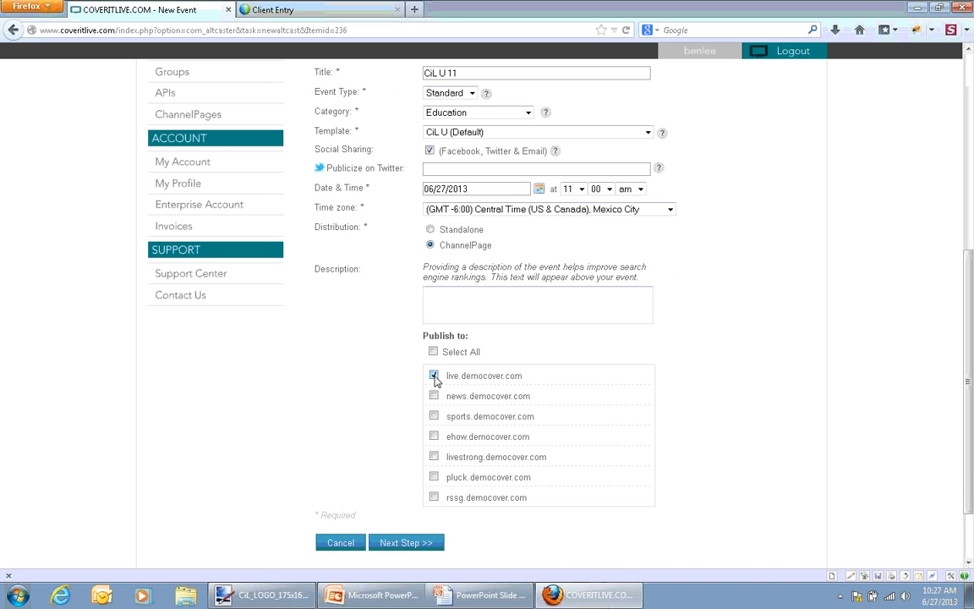
Enter Live CiL U as the event description and continue to the event's options
left_click(480, 309)
type("Live CiL U")
left_click(403, 542)
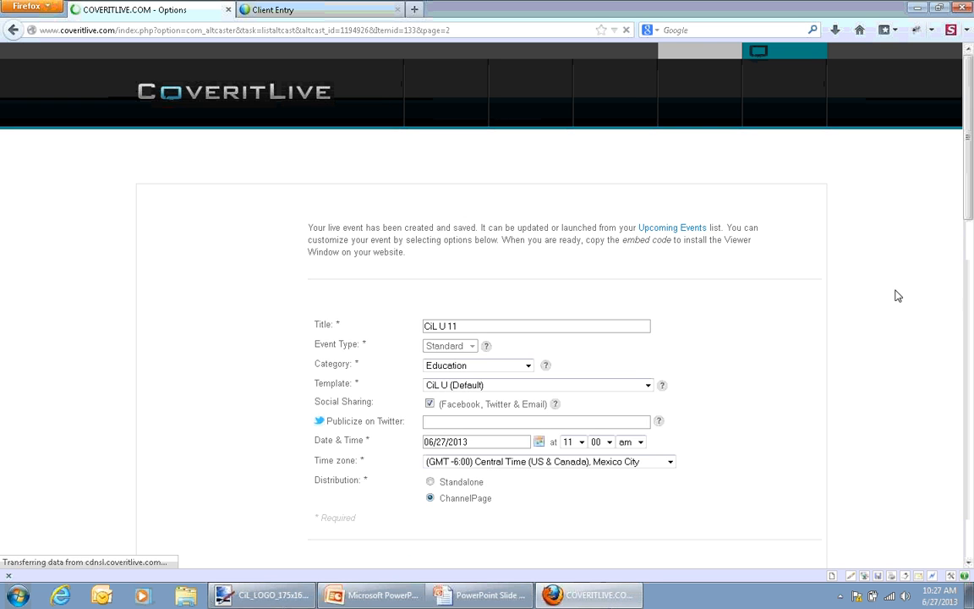
Review the Event Options, including the reader attachment, RSS and publish settings
left_click_drag(969, 196, 972, 394)
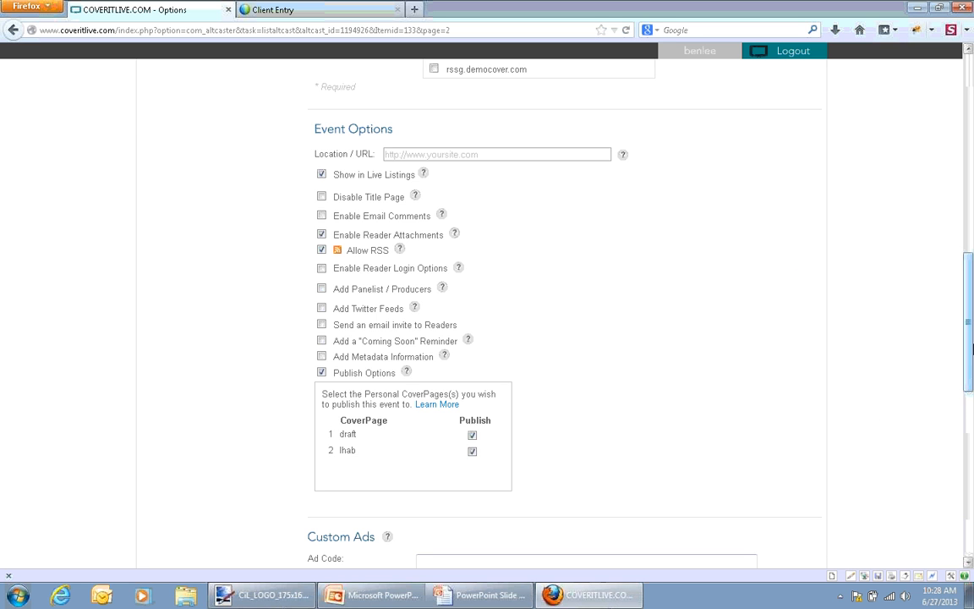
left_click_drag(972, 362, 970, 377)
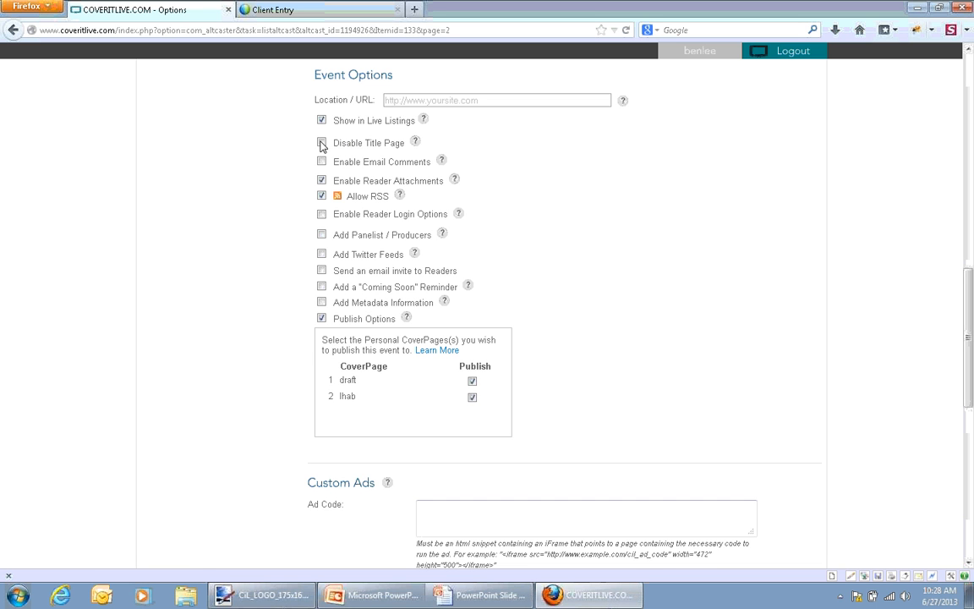
left_click(322, 196)
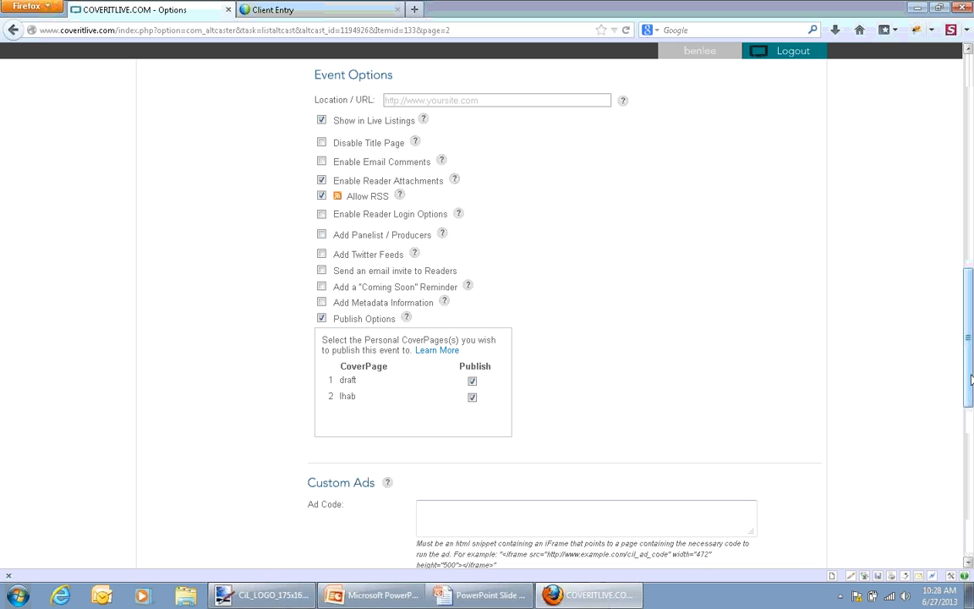
Set the Viewer Window size to 550 wide by 650 high and generate new embed code
left_click_drag(971, 380, 970, 528)
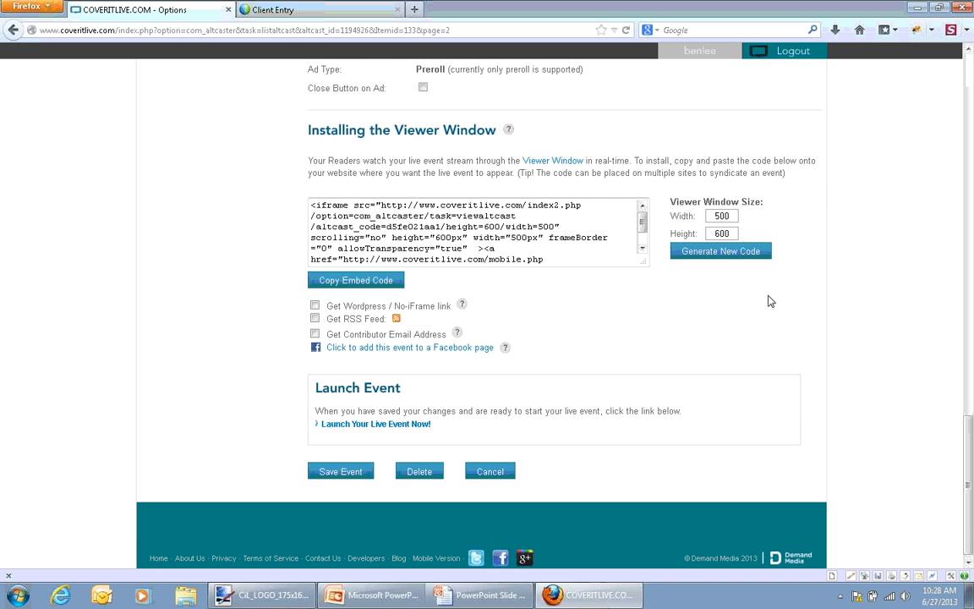
left_click(733, 217)
key("BackSpace")
key("BackSpace")
type("50")
key("Tab")
type("650")
left_click(707, 255)
Start launching the event, decline launching it with unsaved changes, and save the event instead
left_click_drag(968, 527, 971, 380)
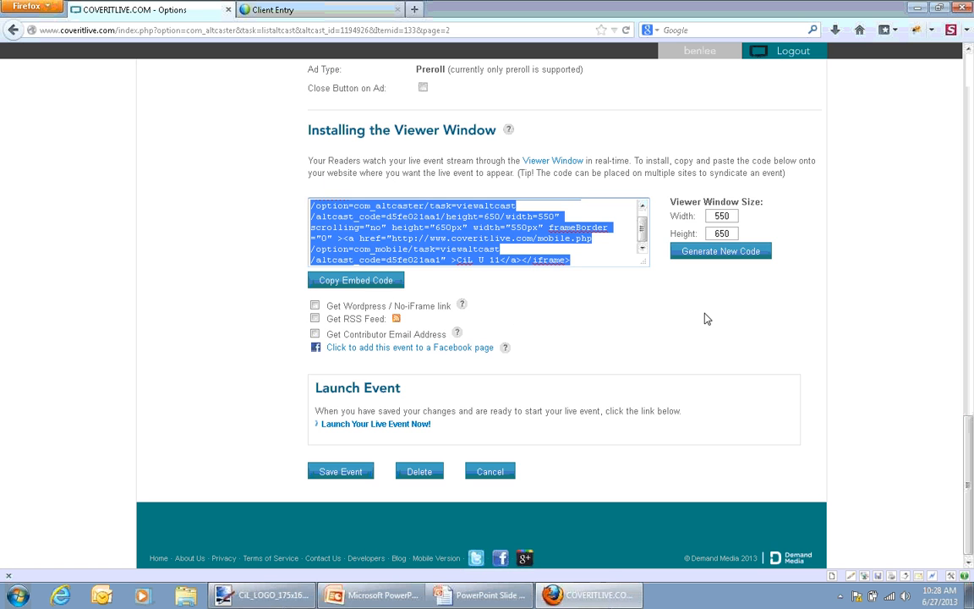
left_click(809, 330)
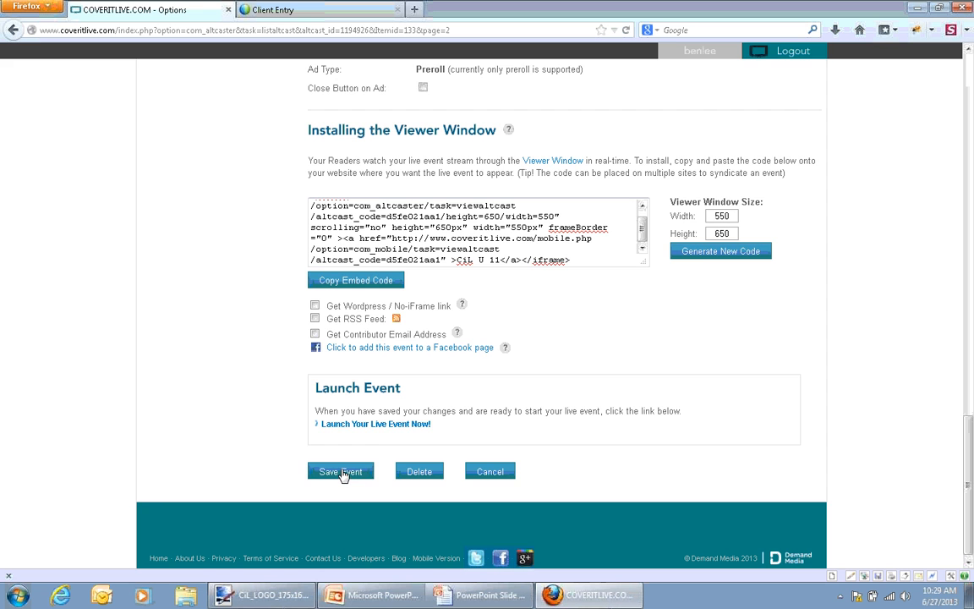
left_click(383, 424)
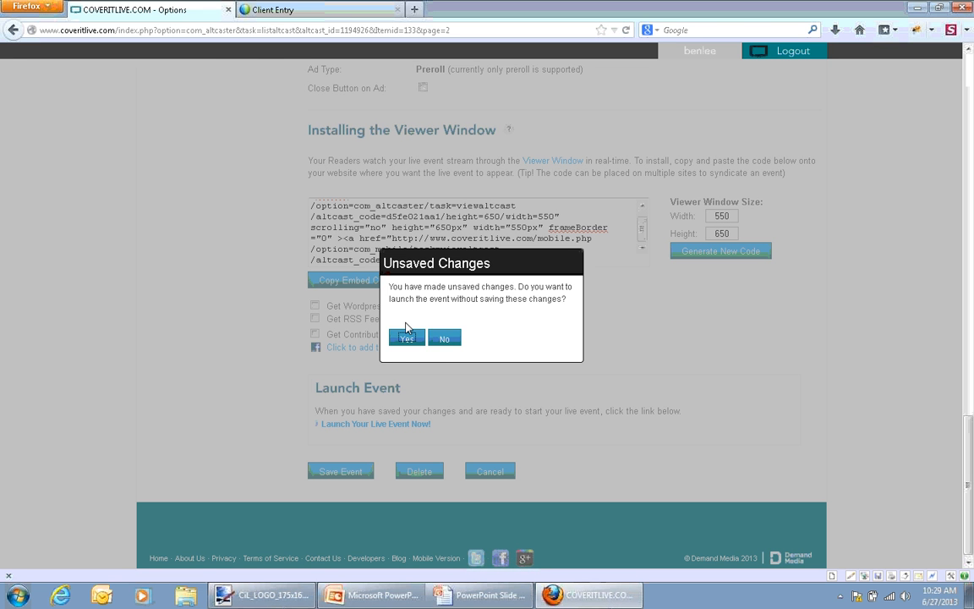
left_click(439, 340)
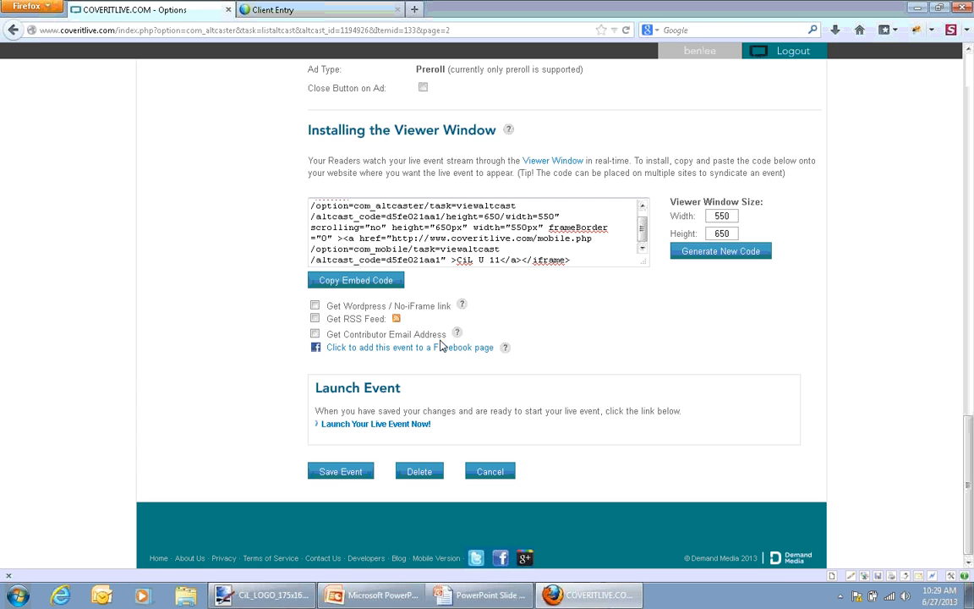
left_click(336, 476)
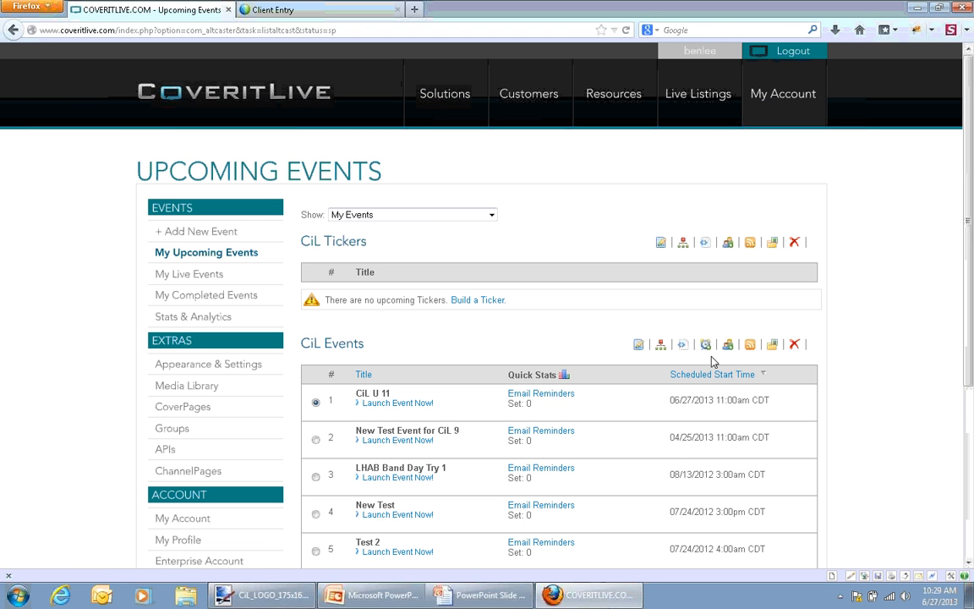
Launch the CiL U 11 event in its EventStudio console and return to the Upcoming Events list
left_click(405, 407)
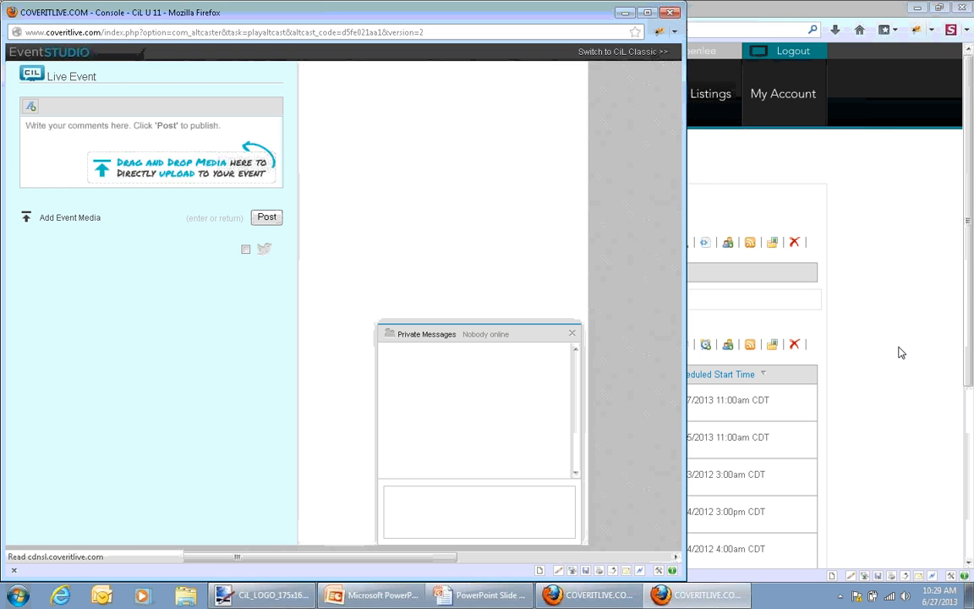
left_click(901, 353)
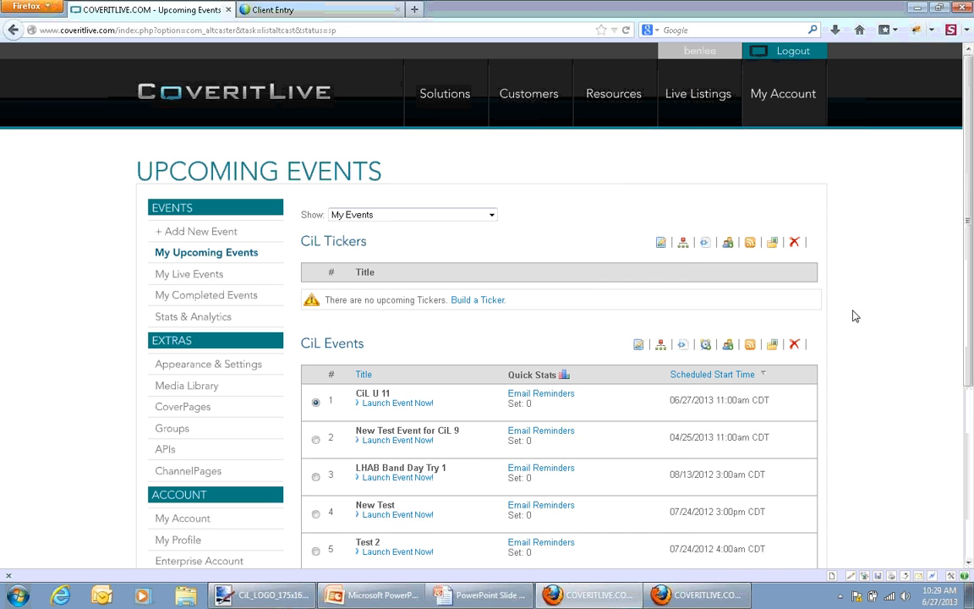
Display the embed code for the CiL U 11 event and copy all of it
left_click(685, 346)
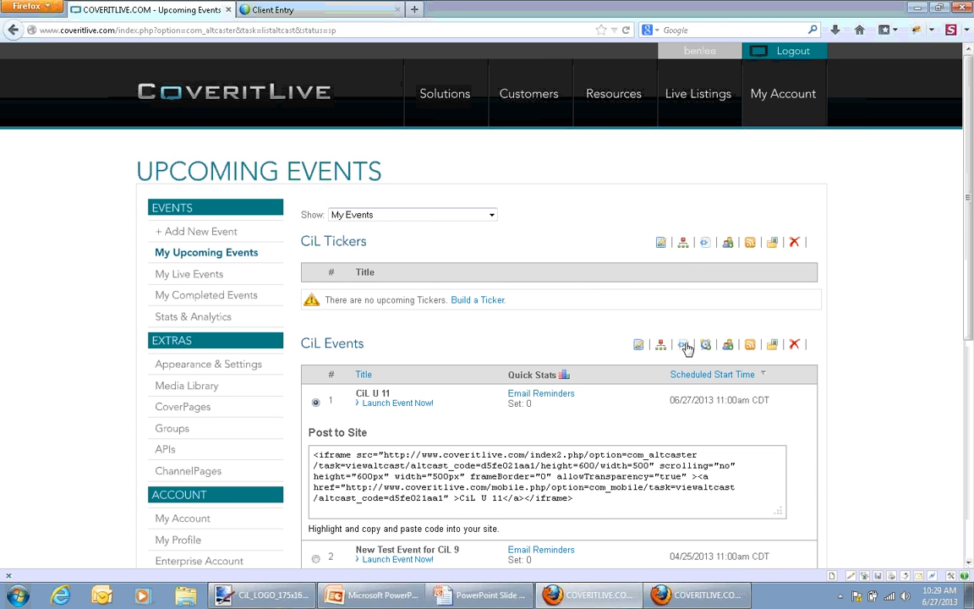
left_click(595, 503)
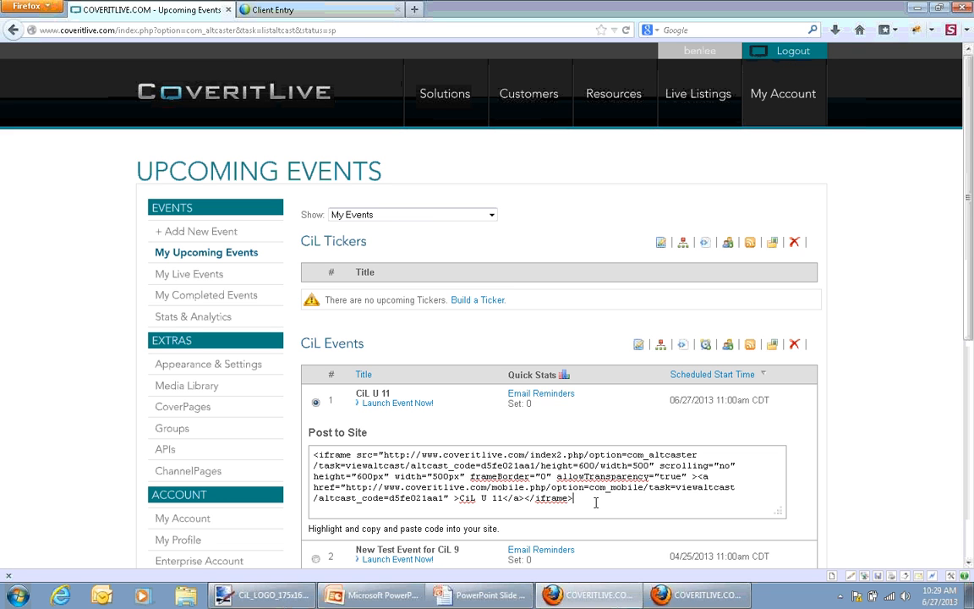
key("ctrl+a")
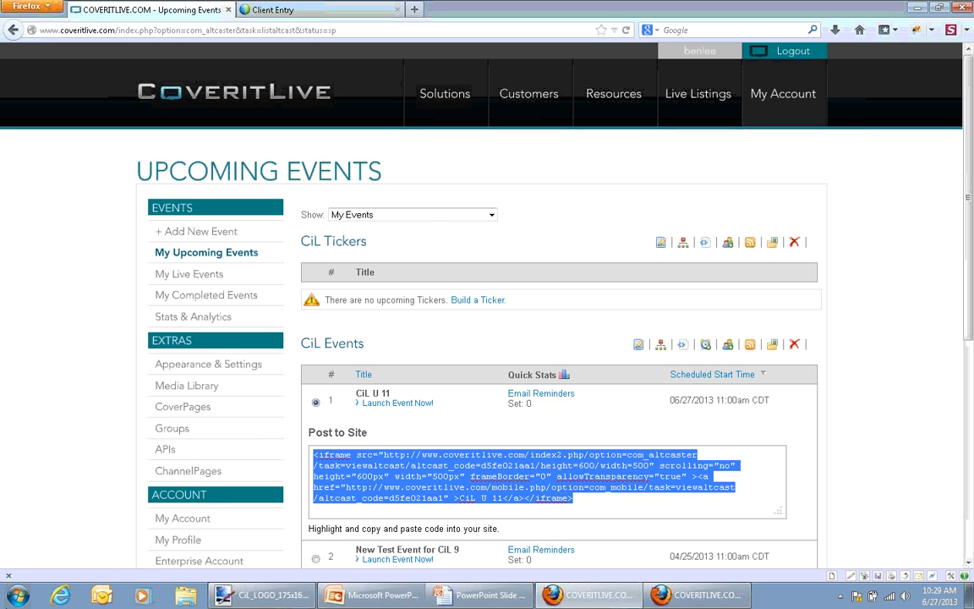
Open TextPad and paste the embed code into the blank document, adding empty lines below it
key("super")
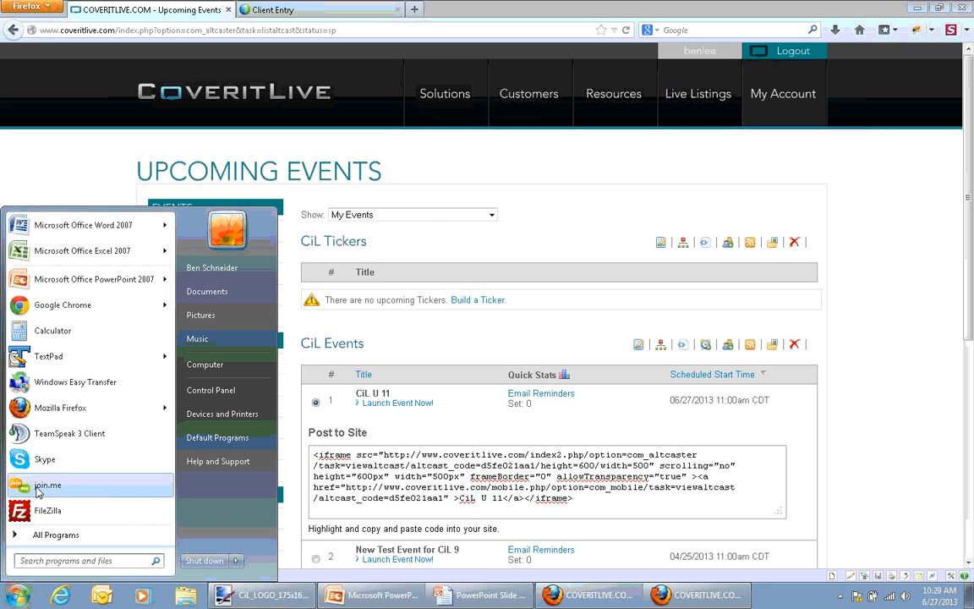
left_click(84, 357)
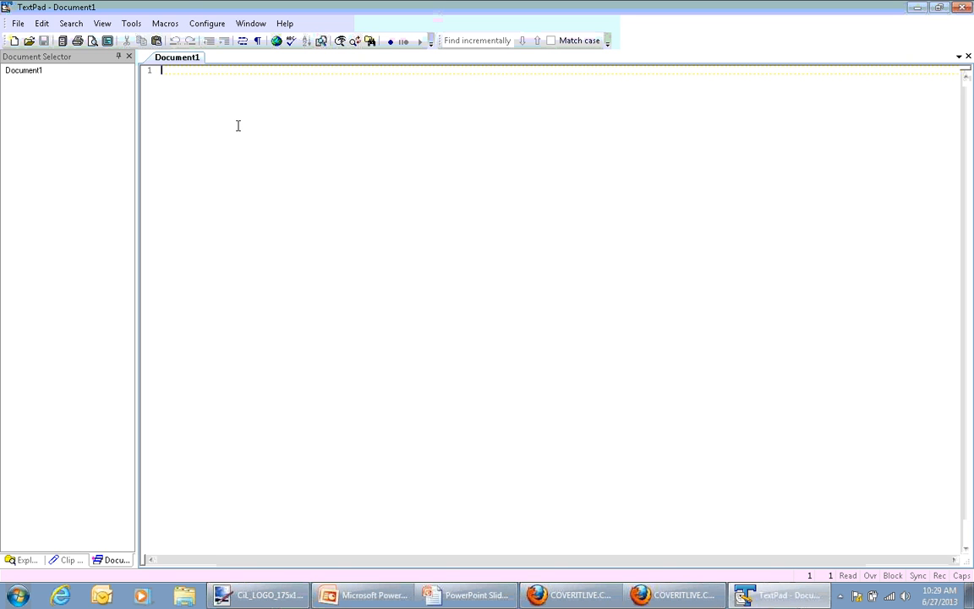
key("ctrl+v")
key("Return")
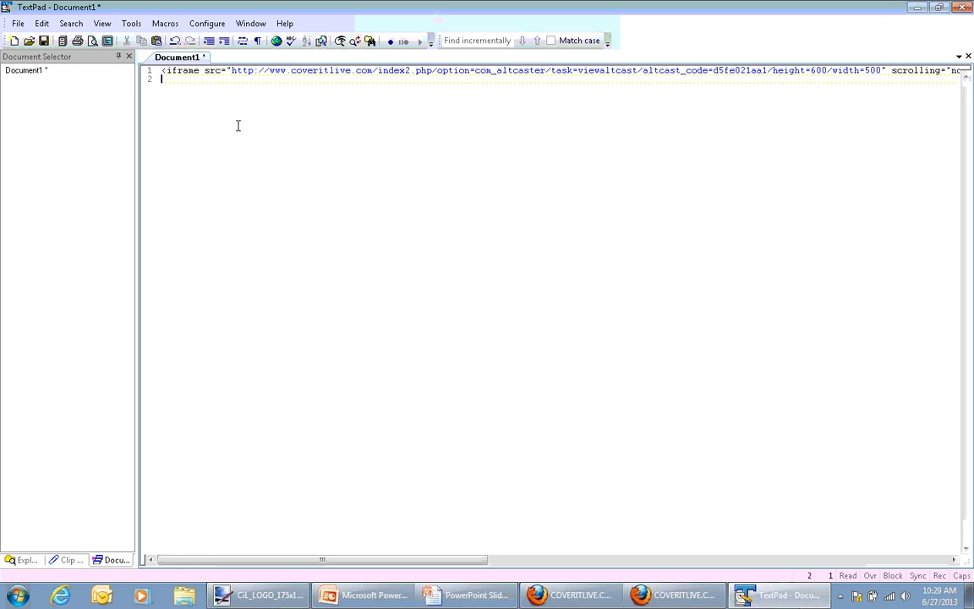
key("Return")
Change the size in the iframe's source URL to height=400 and width=300
left_click(295, 79)
key("Up")
key("Right")
key("Right")
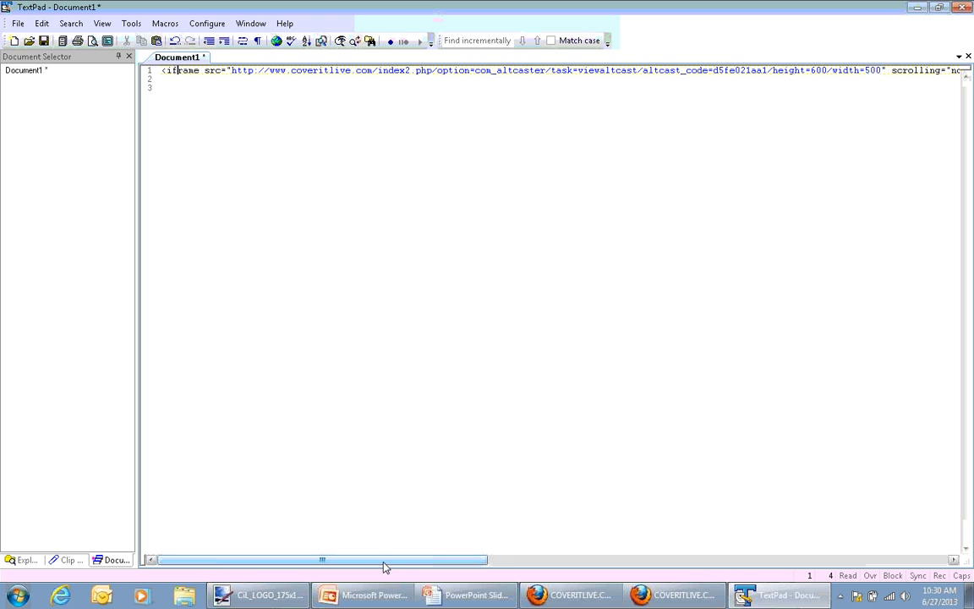
left_click_drag(383, 565, 463, 562)
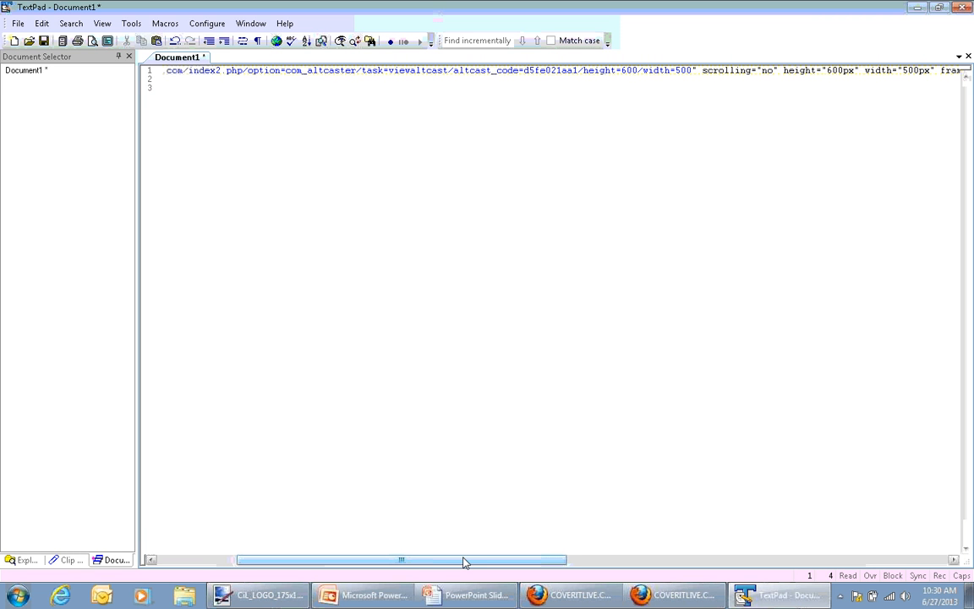
left_click_drag(463, 562, 515, 554)
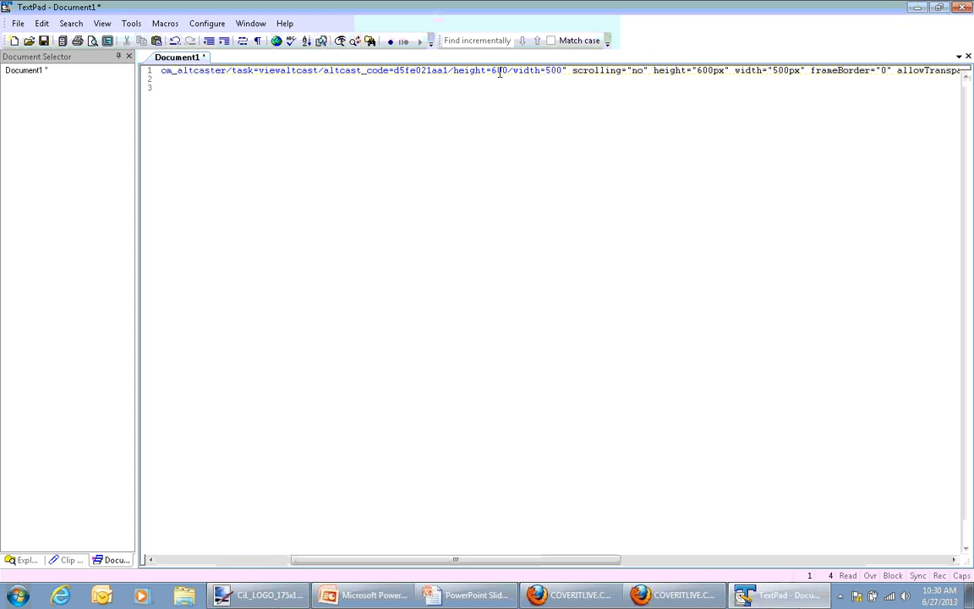
left_click(444, 71)
key("BackSpace")
type("4")
key("Right")
key("Right")
key("Right")
key("Right")
key("Right")
key("Right")
key("Right")
key("Right")
key("Right")
key("BackSpace")
type("3")
Change the iframe's separate height and width attributes to 400px and 300px
key("Right")
key("Right")
key("Right")
key("Right")
key("Right")
key("Right")
key("Right")
key("Right")
key("Right")
key("Right")
key("Right")
key("Right")
key("Right")
key("Right")
key("Right")
key("Right")
key("Right")
key("Right")
key("Right")
key("Right")
key("Right")
key("Right")
key("Right")
key("Right")
key("Right")
key("Right")
key("Right")
key("Right")
key("BackSpace")
type("4")
key("Right")
key("Right")
key("Right")
key("Right")
key("Right")
key("Right")
key("Right")
key("Right")
key("Right")
key("Right")
key("Right")
key("Right")
key("Right")
key("shift+Right")
type("3")
Select the edited embed code line and switch to the EventStudio console for CiL U 11
key("Home")
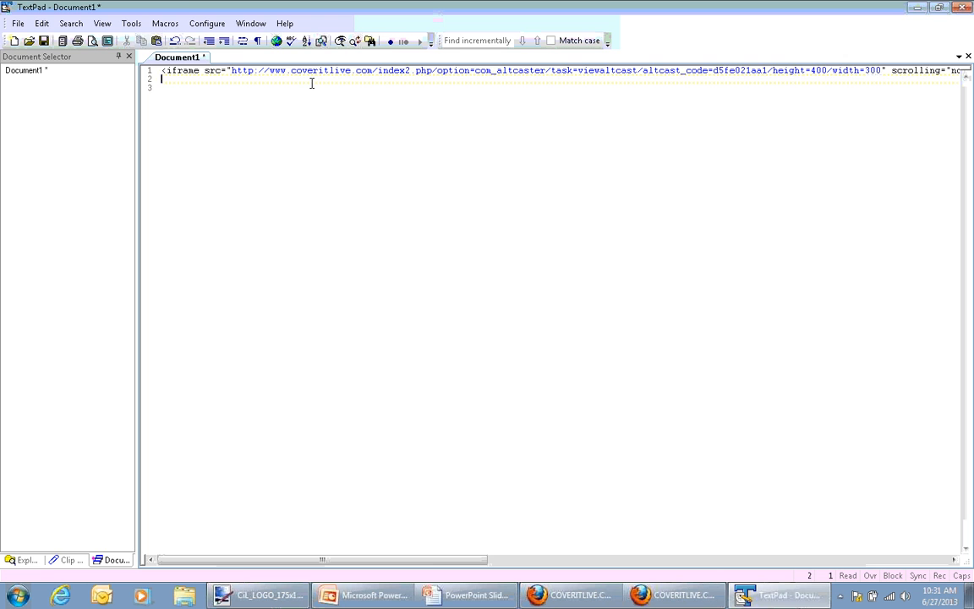
key("shift+Down")
key("shift+Down")
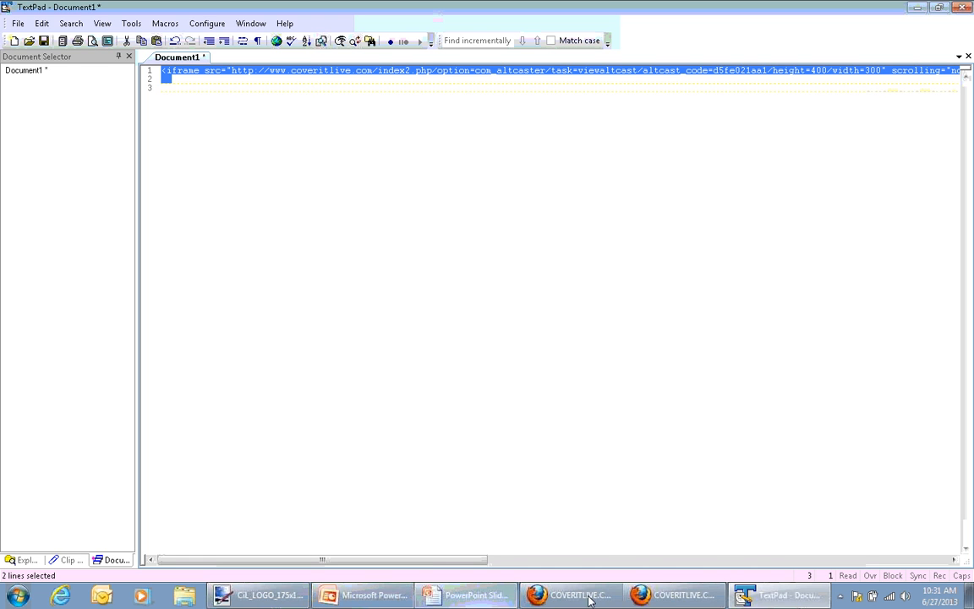
left_click(655, 597)
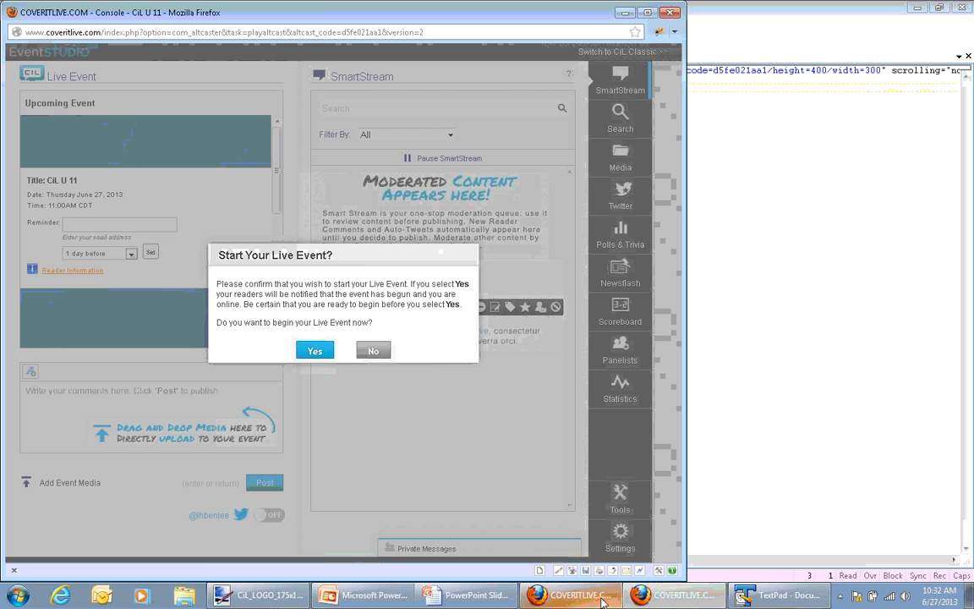
Confirm the start of the CiL U 11 live event and maximize the EventStudio console window
left_click(316, 351)
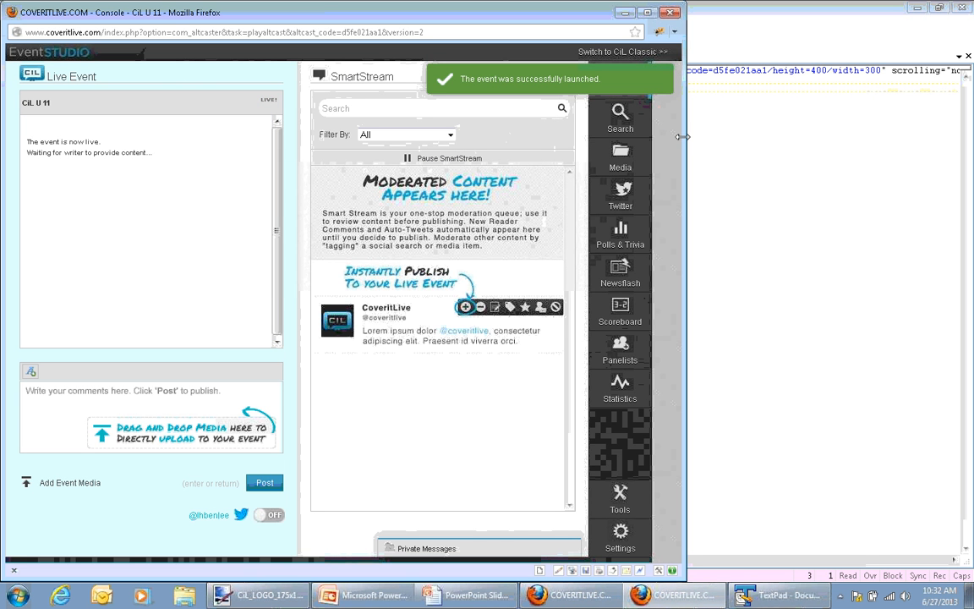
double_click(585, 12)
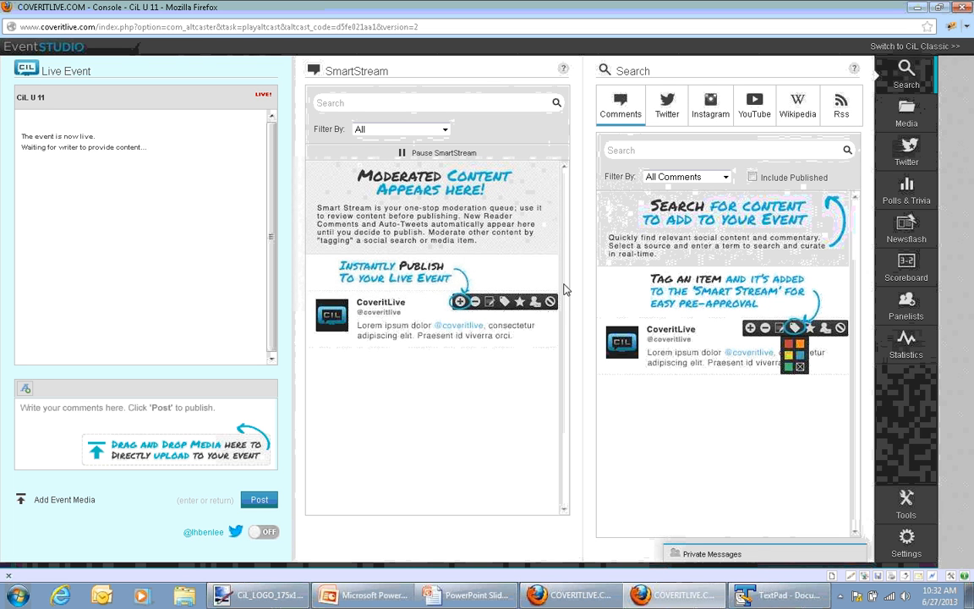
Open the live event's settings and review the General, Sharing and Reader Management sections
left_click(907, 540)
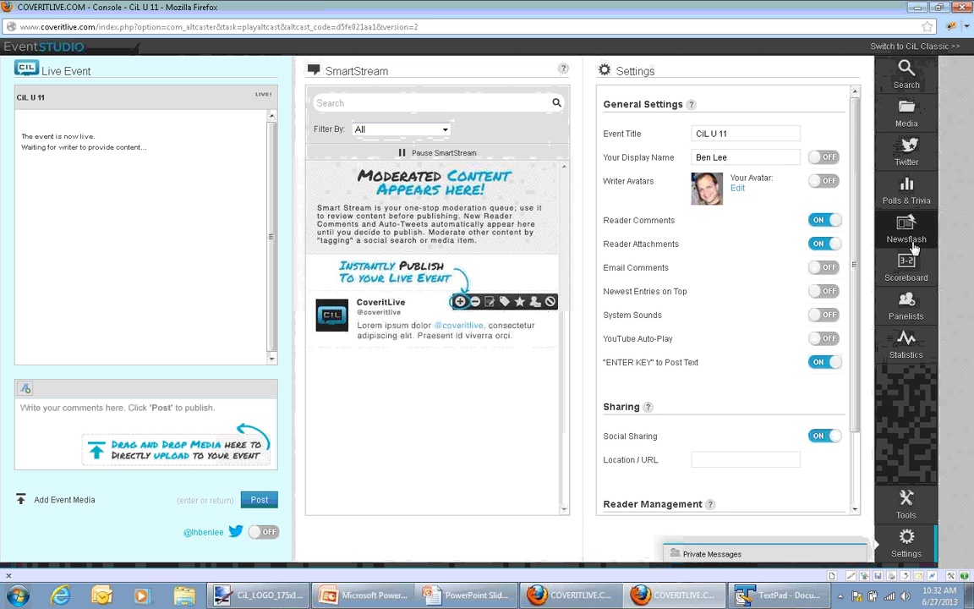
scroll(866, 245, "down", 2)
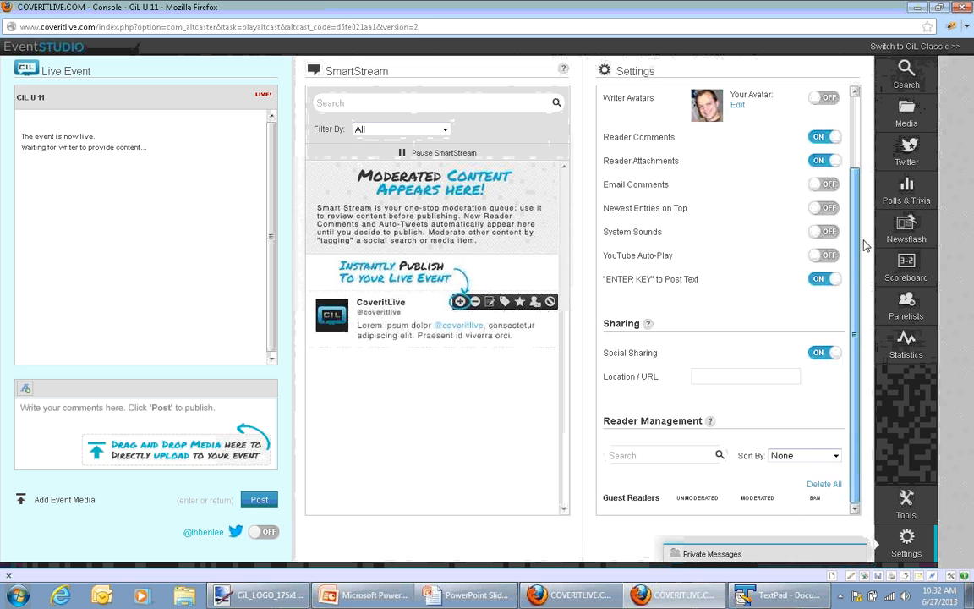
scroll(867, 245, "up", 2)
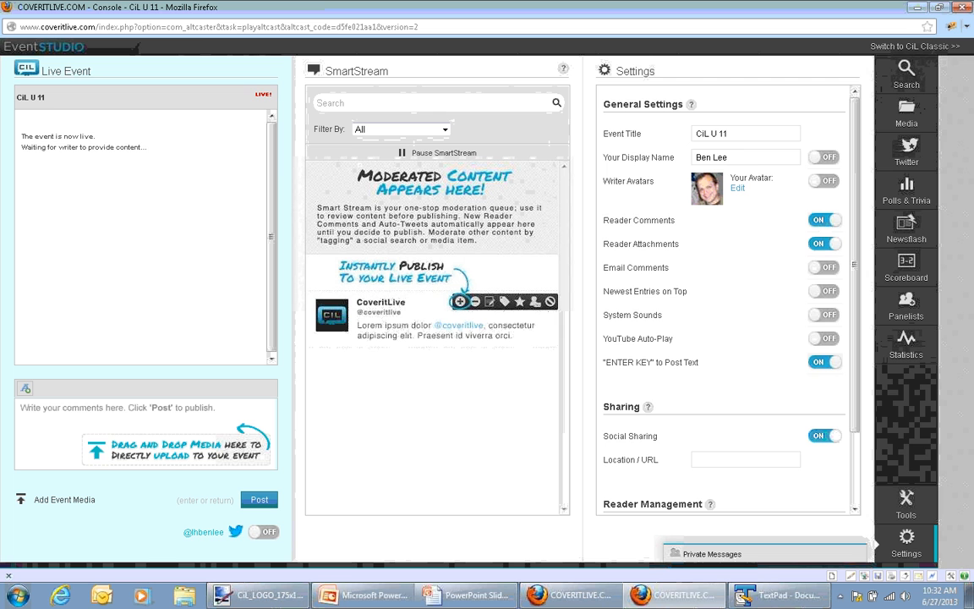
Disable Reader Comments together with Reader Attachments, and switch both settings back on
left_click(824, 223)
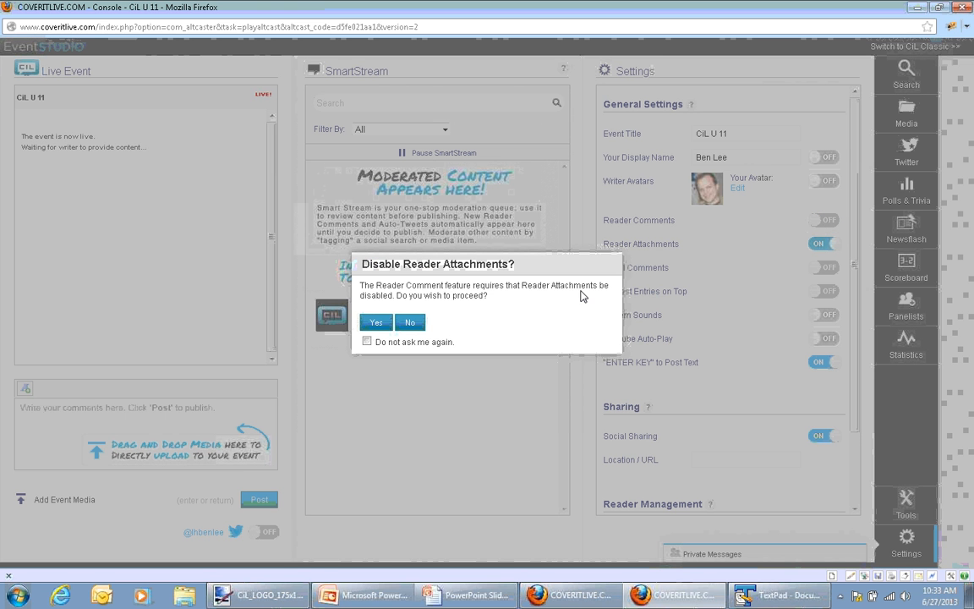
left_click(377, 323)
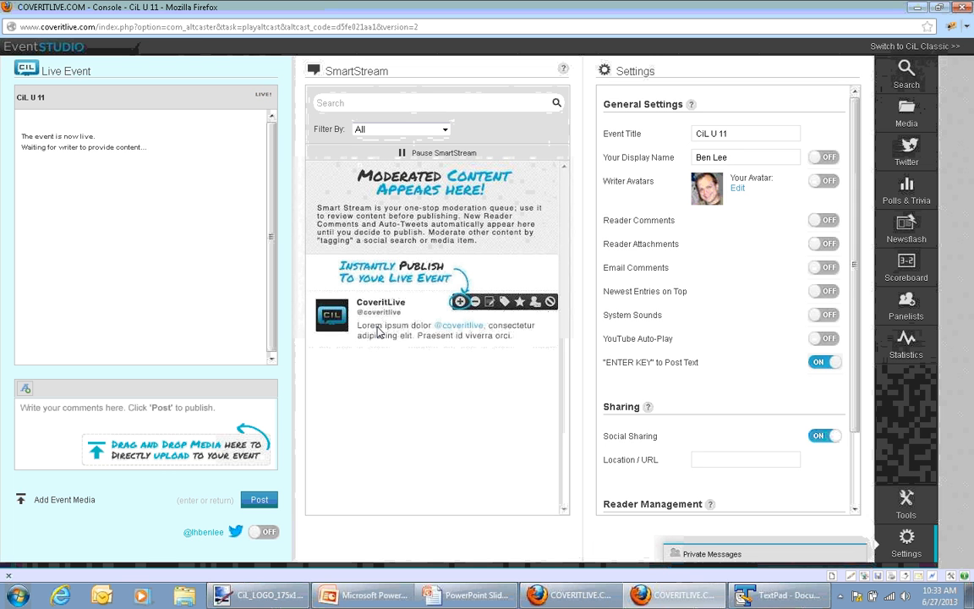
left_click(823, 220)
left_click(817, 245)
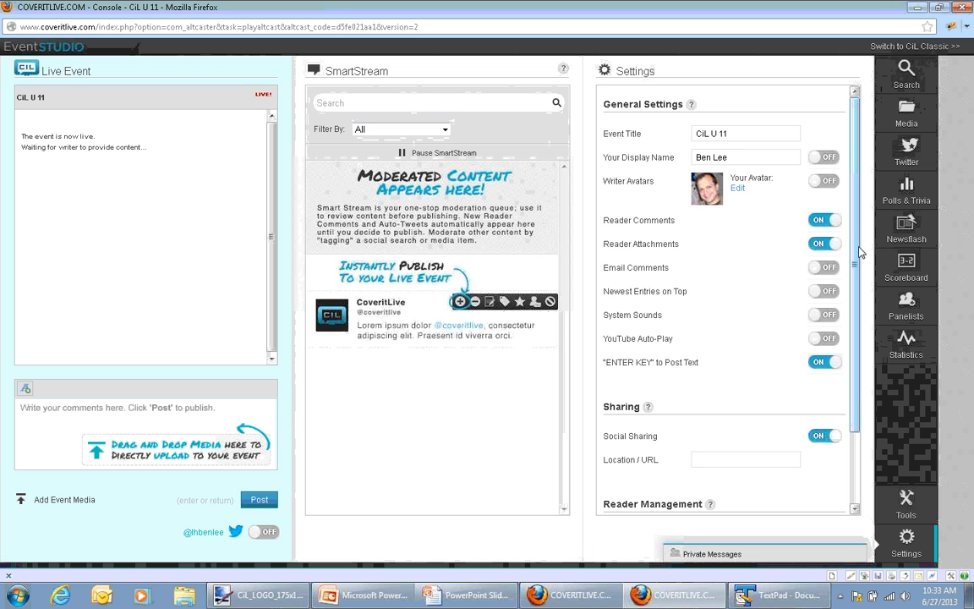
Switch the Newest Entries on Top setting on and back off
left_click_drag(859, 271, 860, 342)
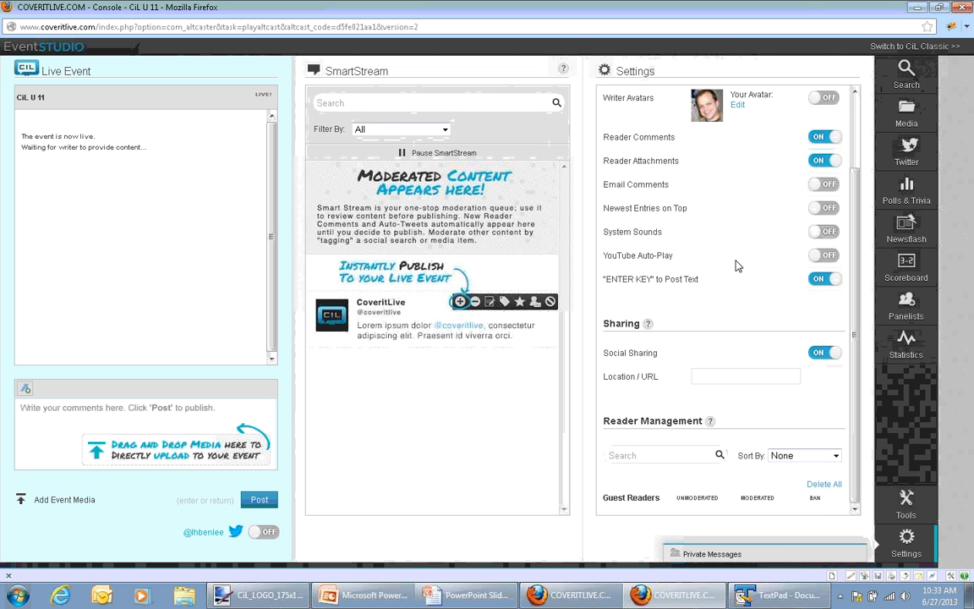
left_click(819, 212)
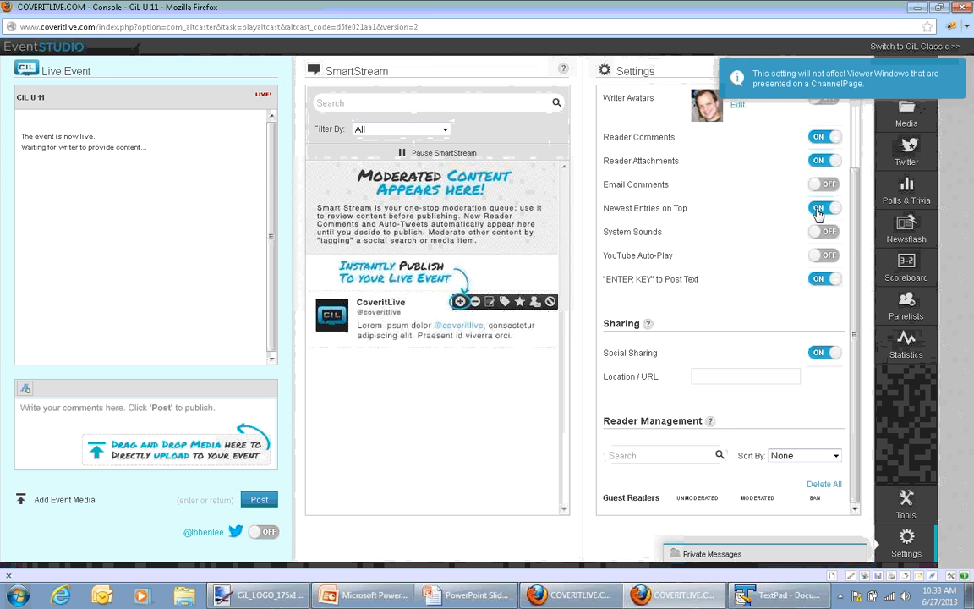
left_click(819, 212)
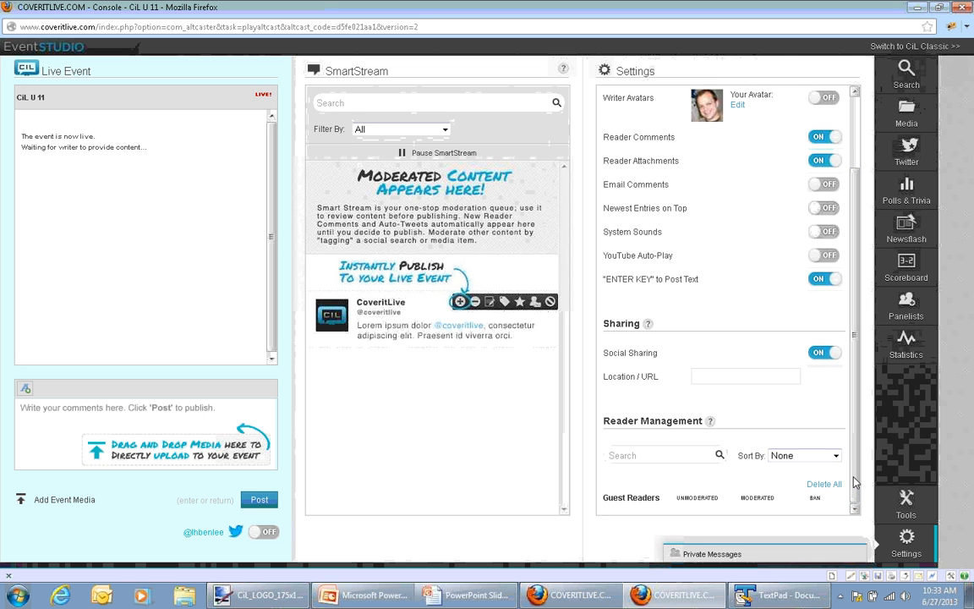
Open the event's tools and inspect the embed code and contributor email address by selecting each one's text
left_click(906, 503)
left_click(702, 197)
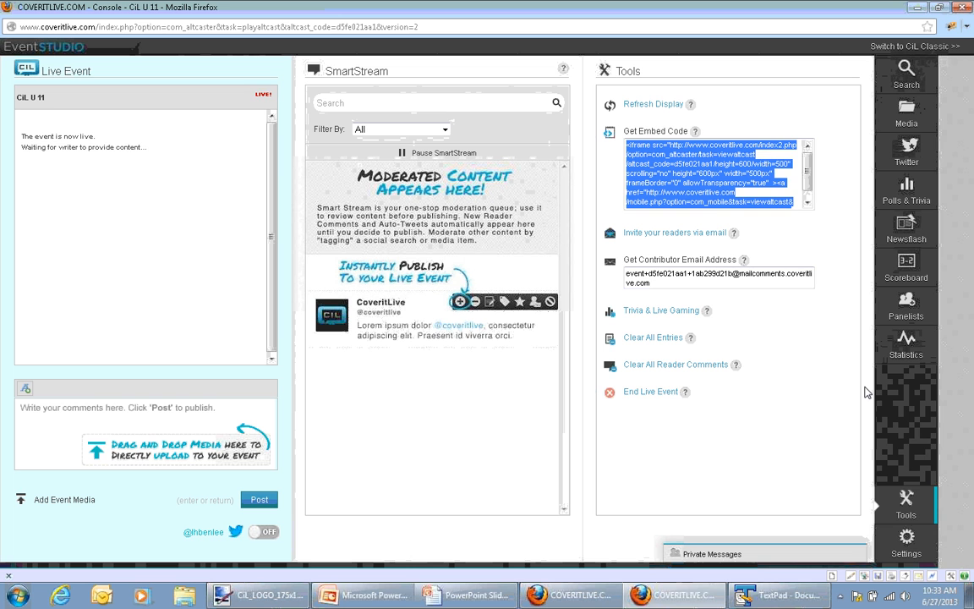
left_click(726, 276)
left_click(677, 147)
left_click(744, 277)
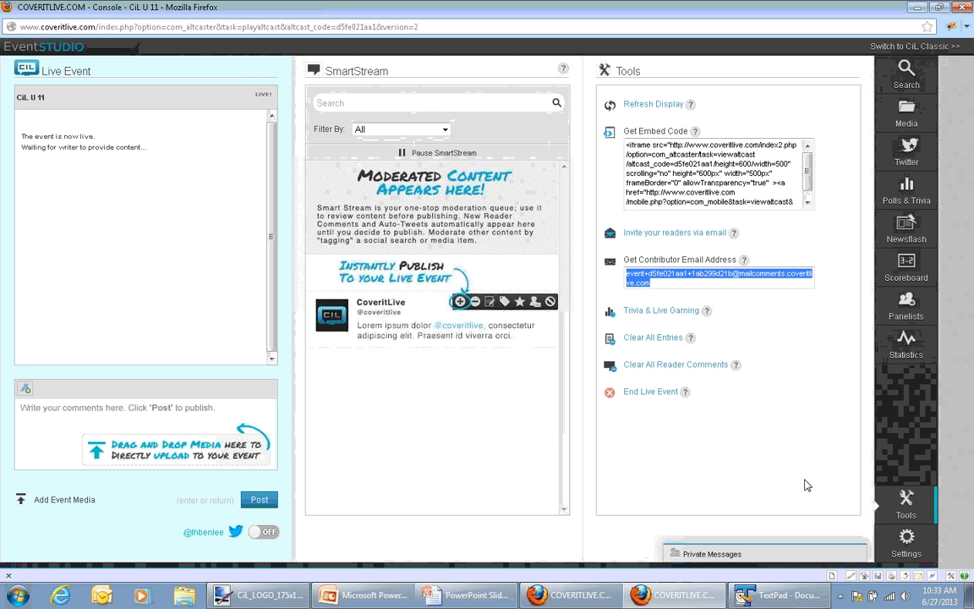
left_click(676, 477)
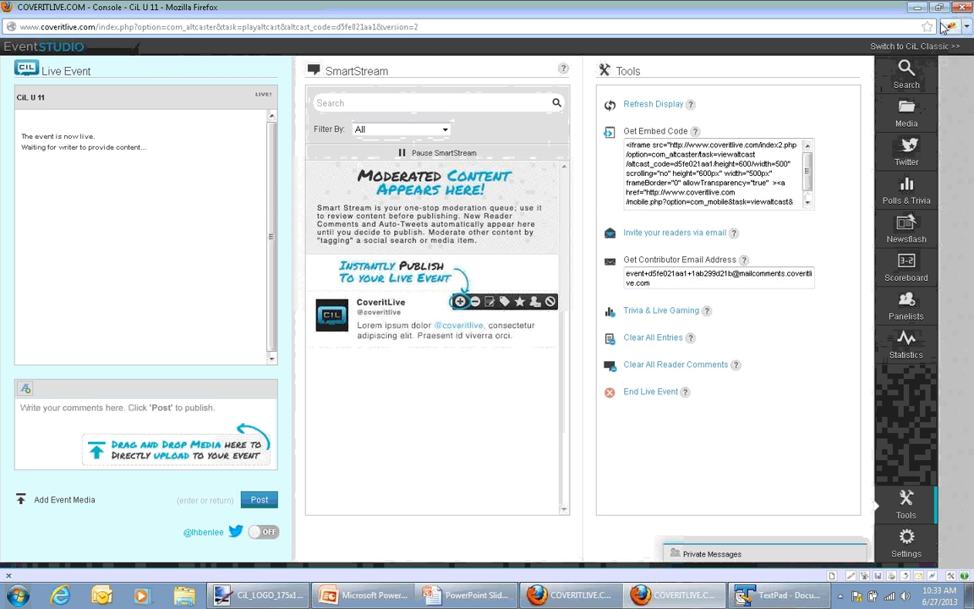
Close the EventStudio console and advance the PowerPoint slide show to the Global & Custom Skins slide
left_click(964, 7)
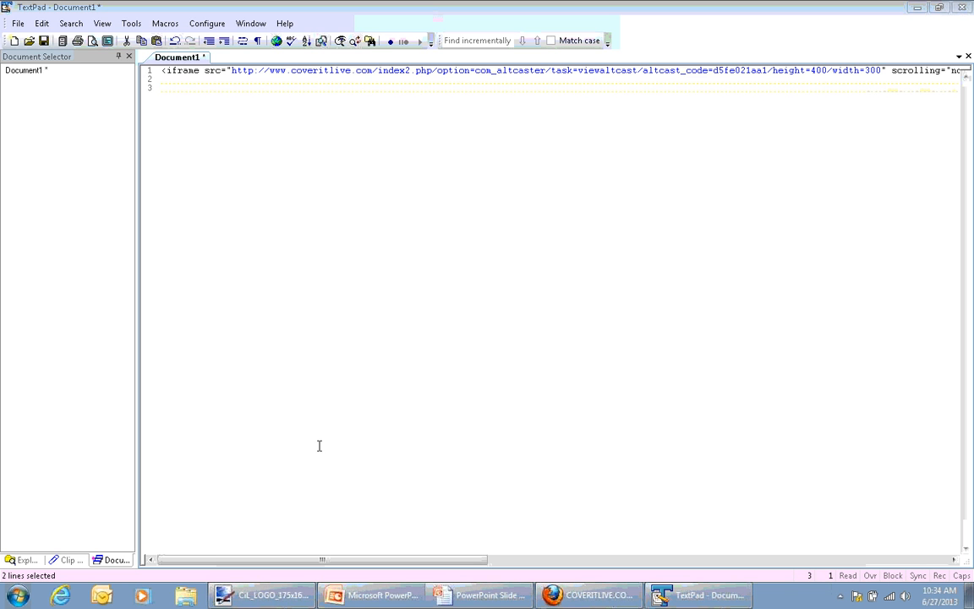
left_click(484, 595)
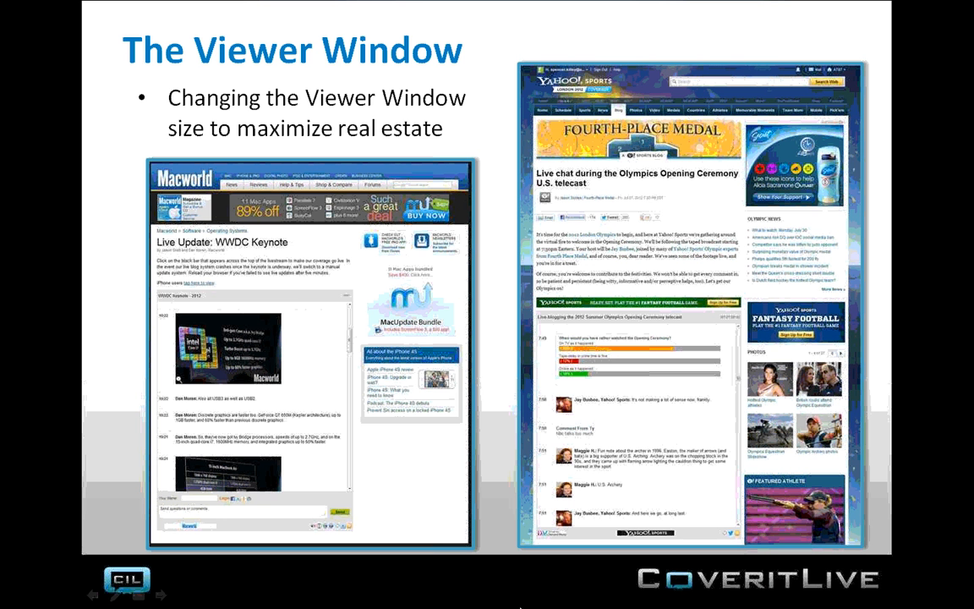
left_click(627, 584)
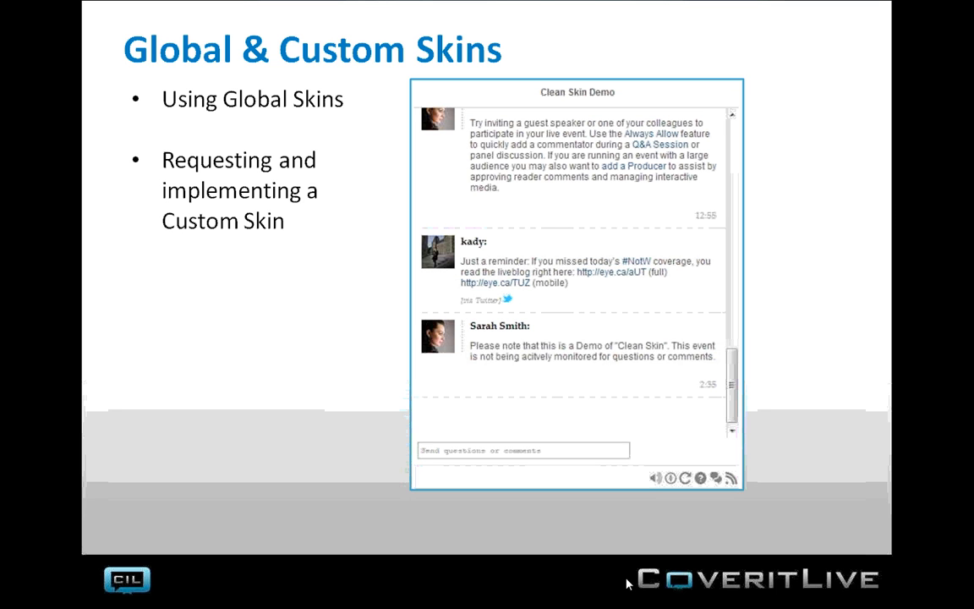
Switch to the CoveritLive site in Firefox and load the CiL U template in Appearance & Settings
key("alt+Tab")
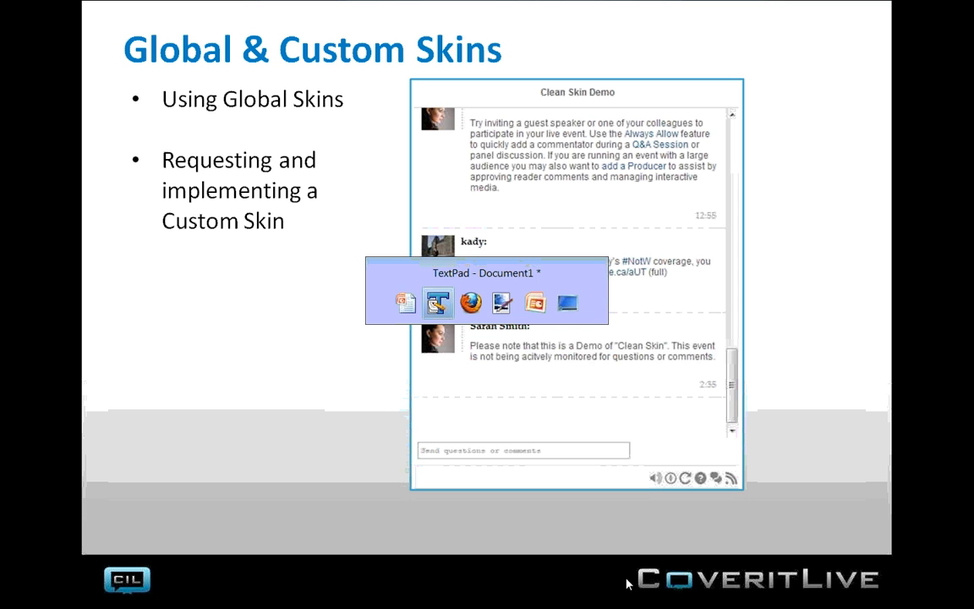
key("alt+Tab")
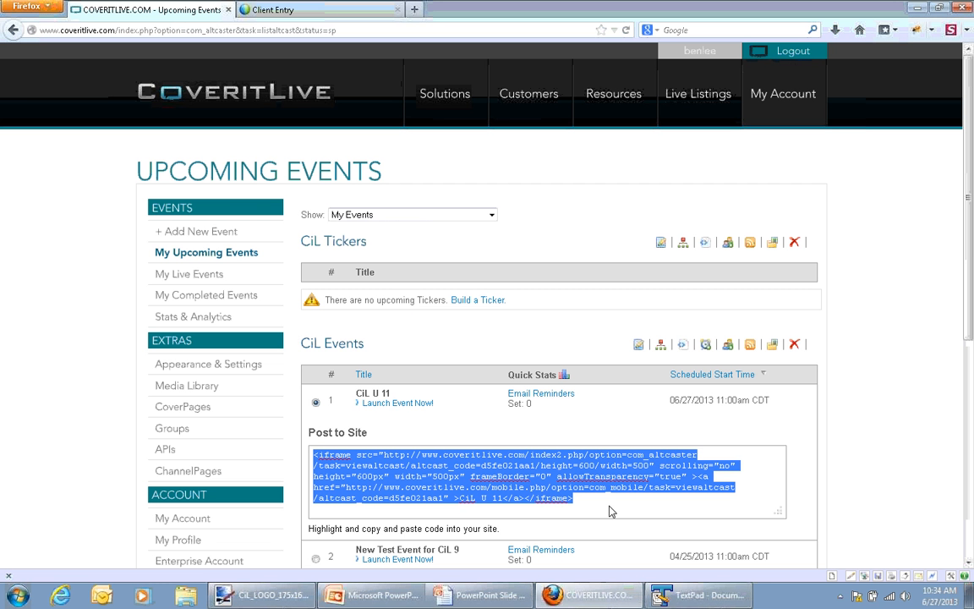
left_click(885, 378)
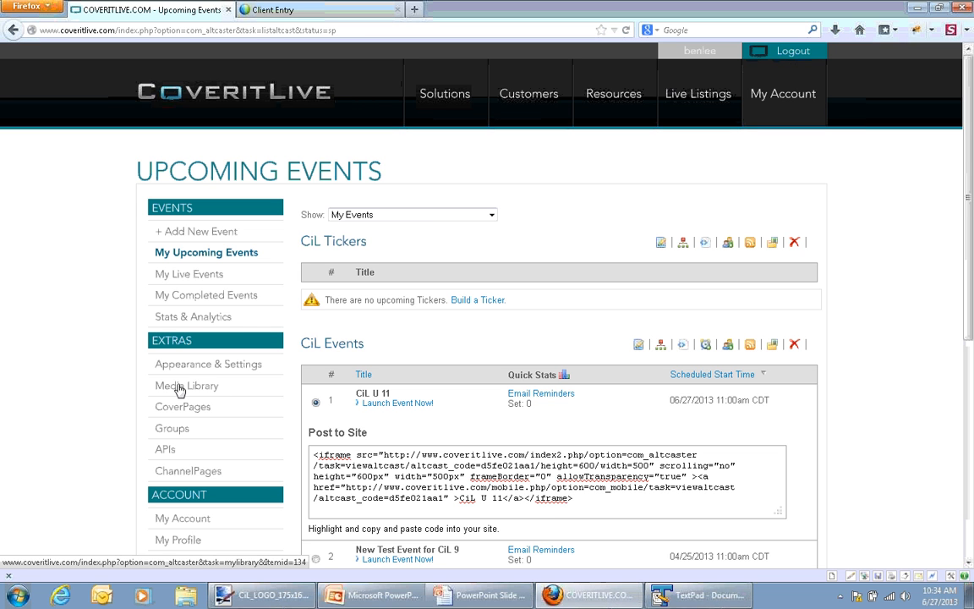
left_click(200, 365)
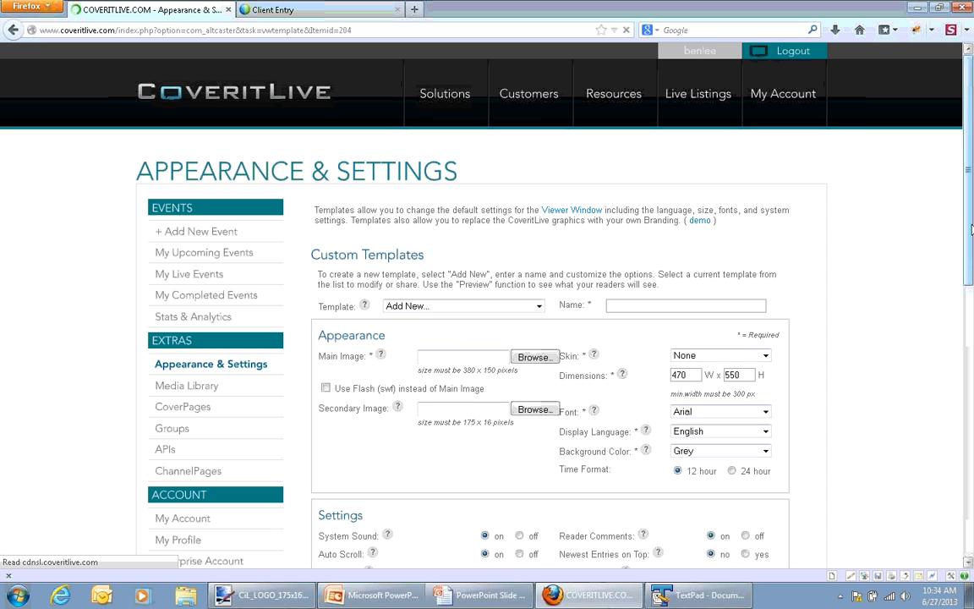
left_click(538, 306)
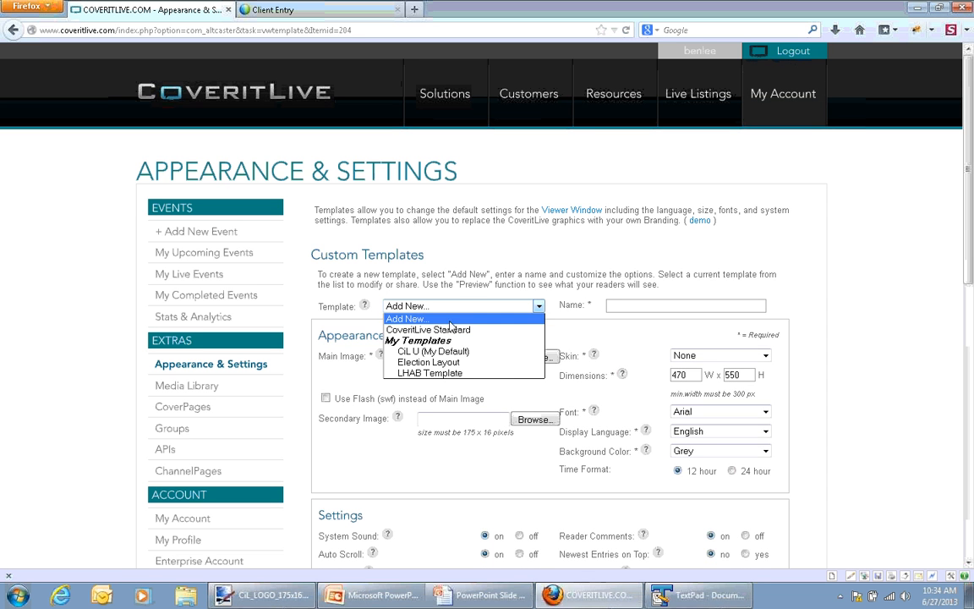
left_click(448, 351)
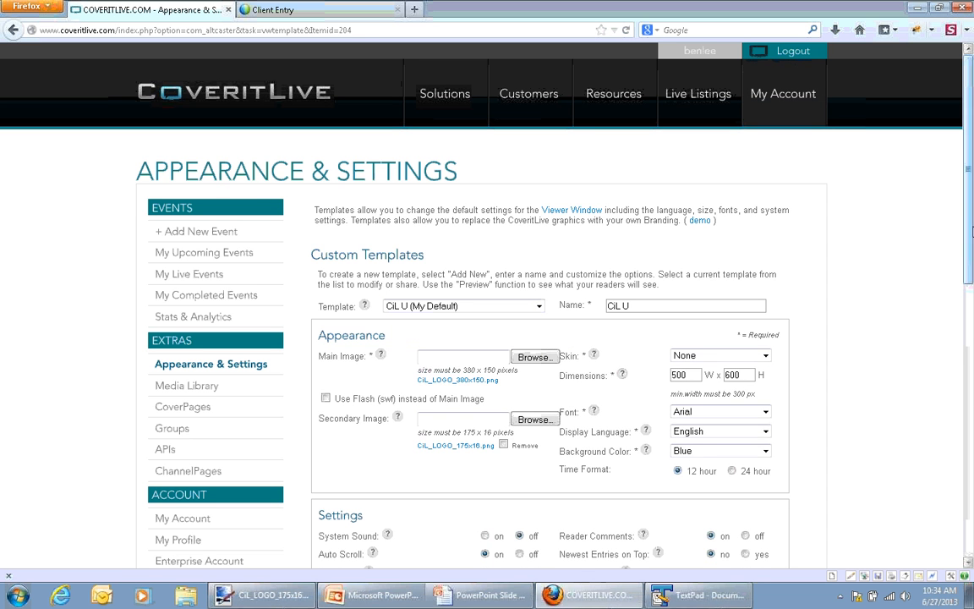
Review the CiL U template's appearance options and the list of available skins without choosing a different one
left_click_drag(971, 225, 971, 311)
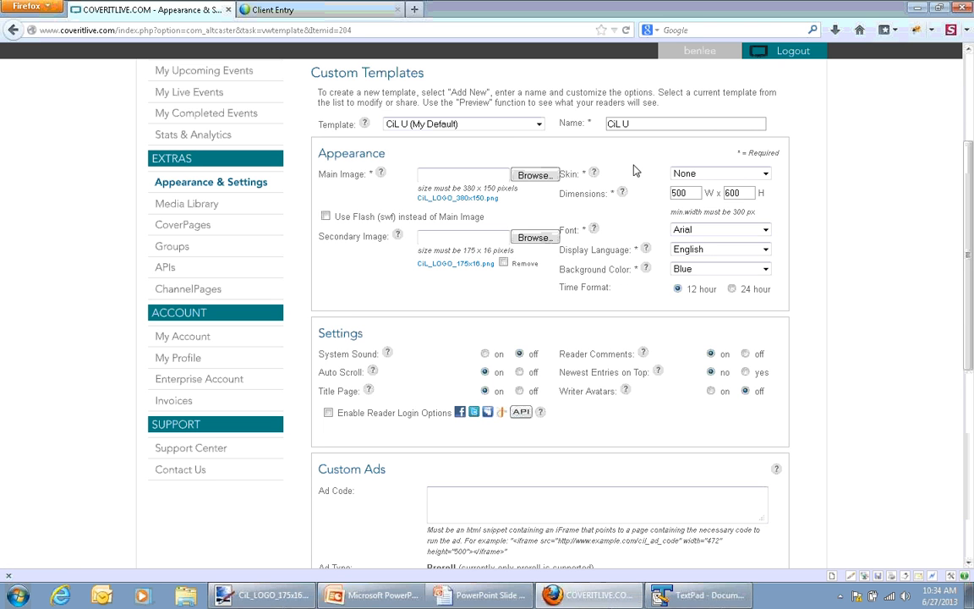
mouse_move(969, 356)
left_mouse_down()
mouse_move(969, 373)
mouse_move(971, 345)
left_mouse_up()
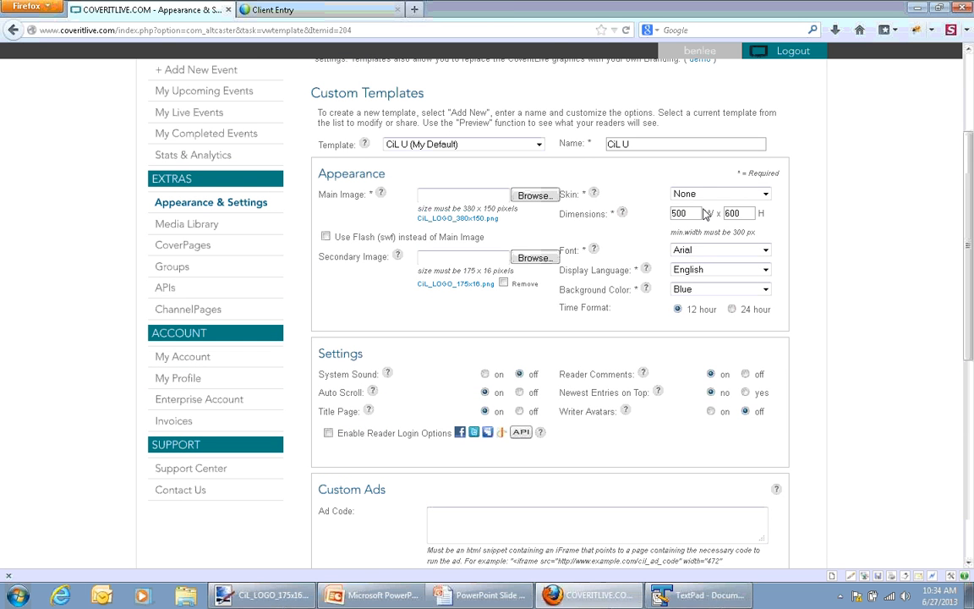
left_click(726, 194)
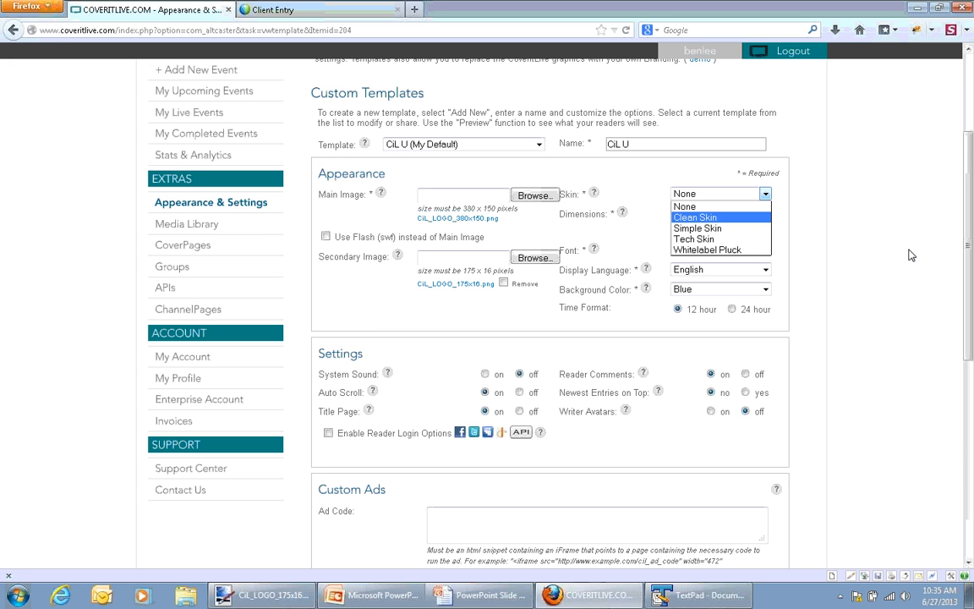
left_click(895, 307)
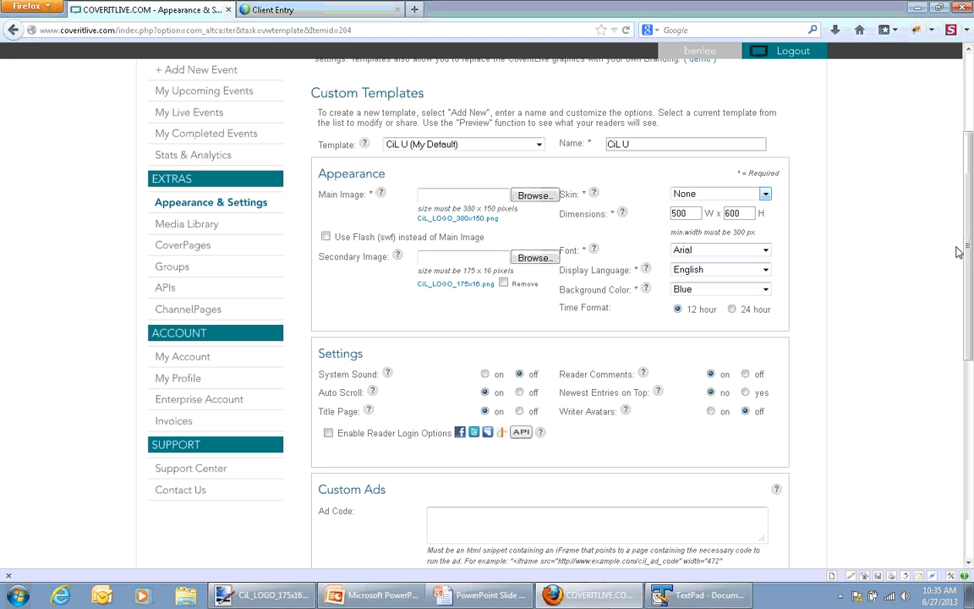
Open the Skins help and its link to learn more about skins, and return to the PowerPoint slide show
left_click(595, 195)
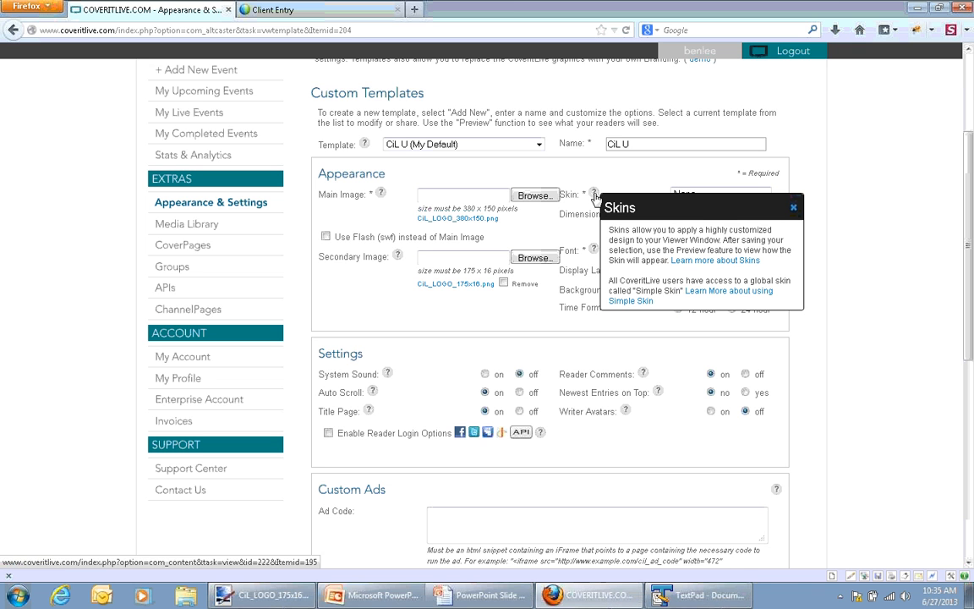
left_click(719, 260)
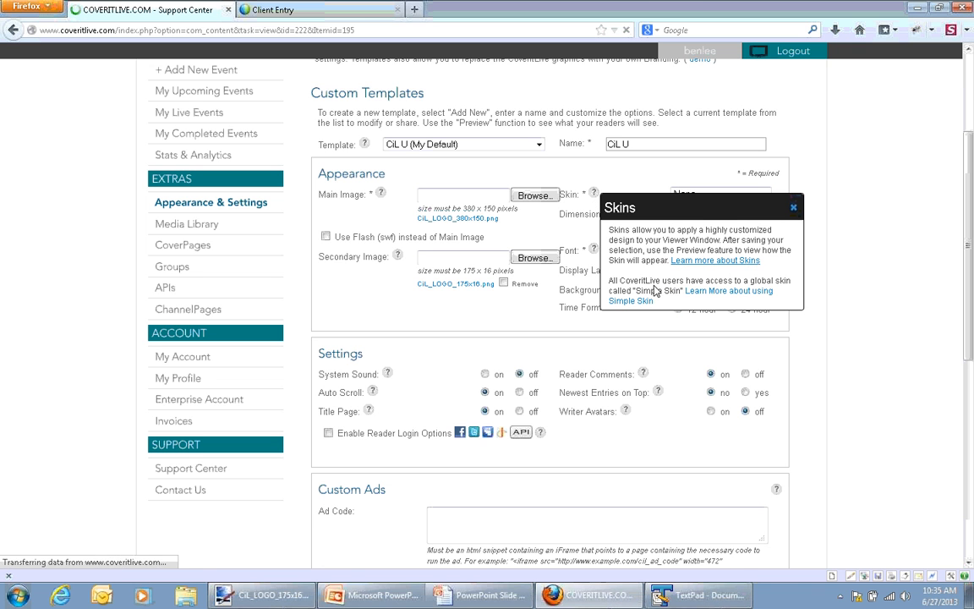
left_click(480, 597)
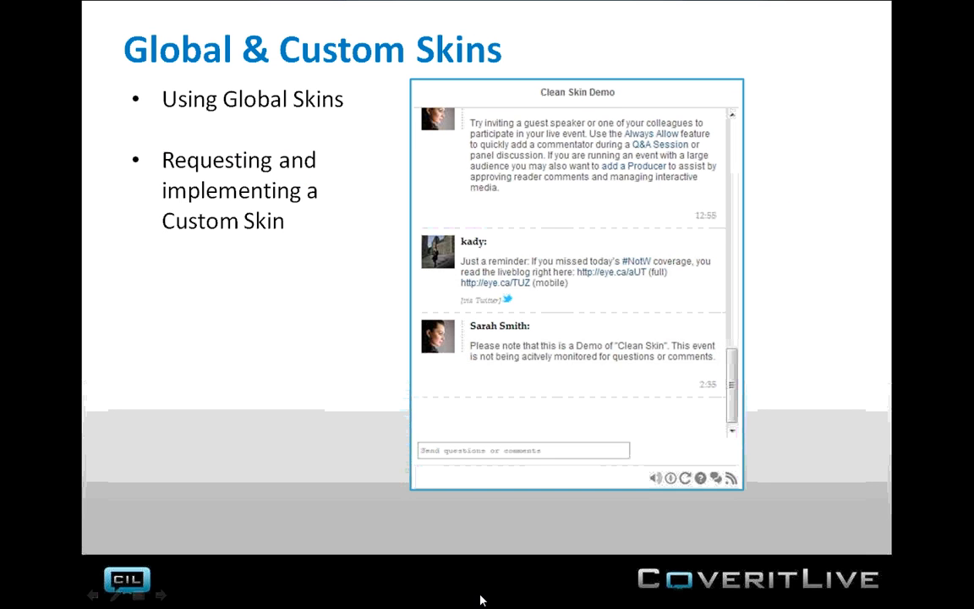